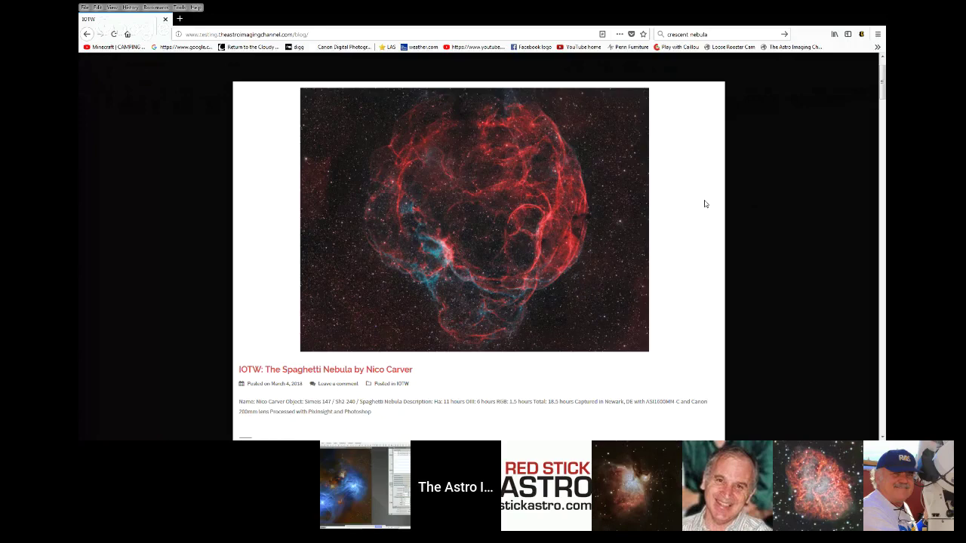
# - Open the IOTW Submission page from the IOTW menu and look over its upload form and gallery
pyautogui.scroll(1, 672, 287)
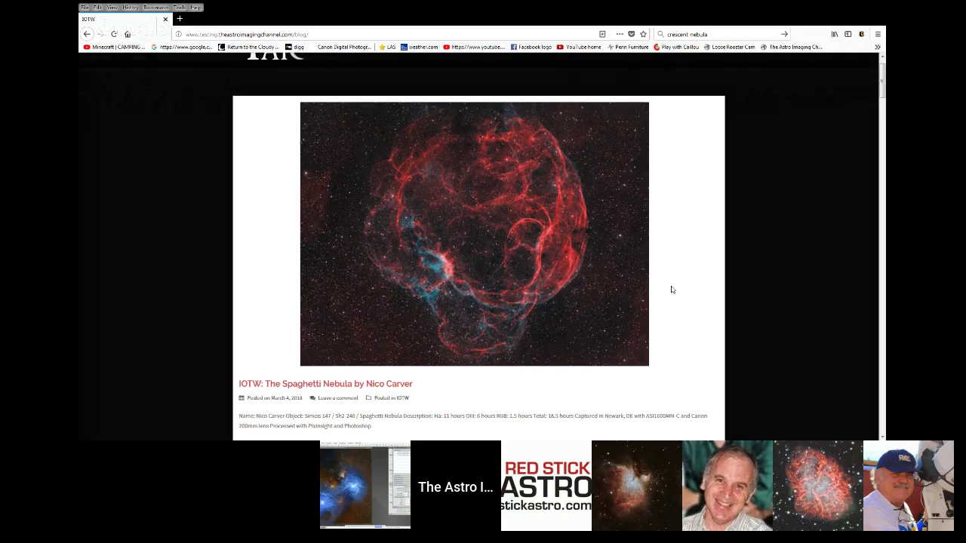
pyautogui.scroll(1, 672, 290)
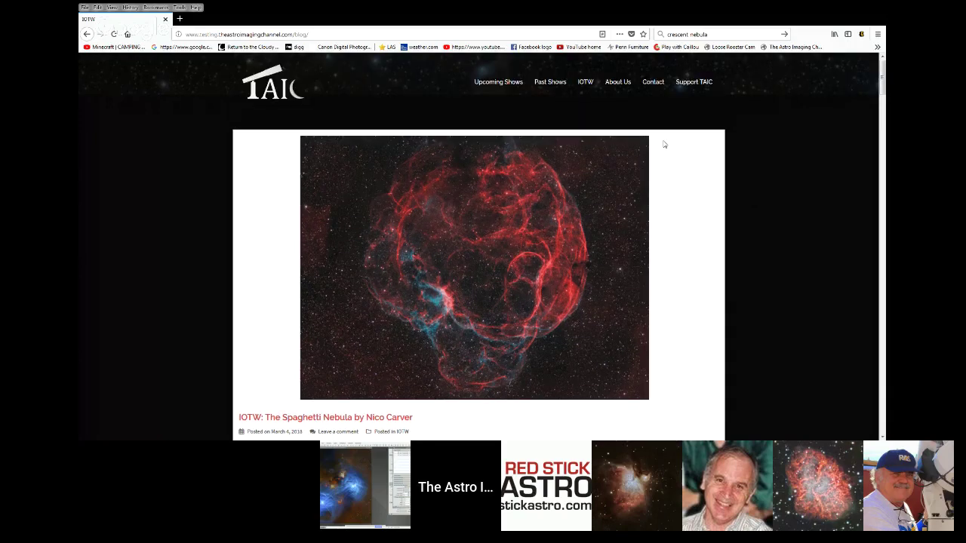
pyautogui.moveTo(586, 83)
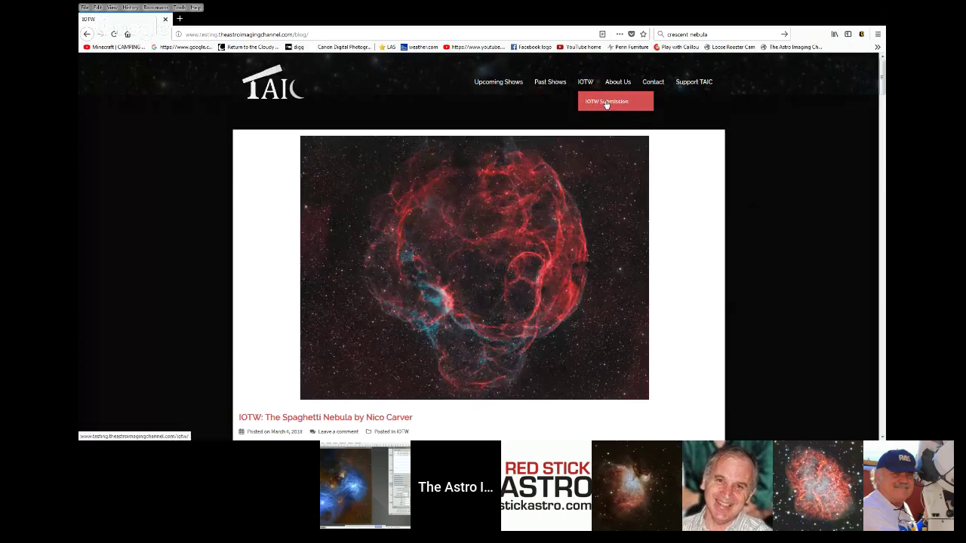
pyautogui.click(606, 104)
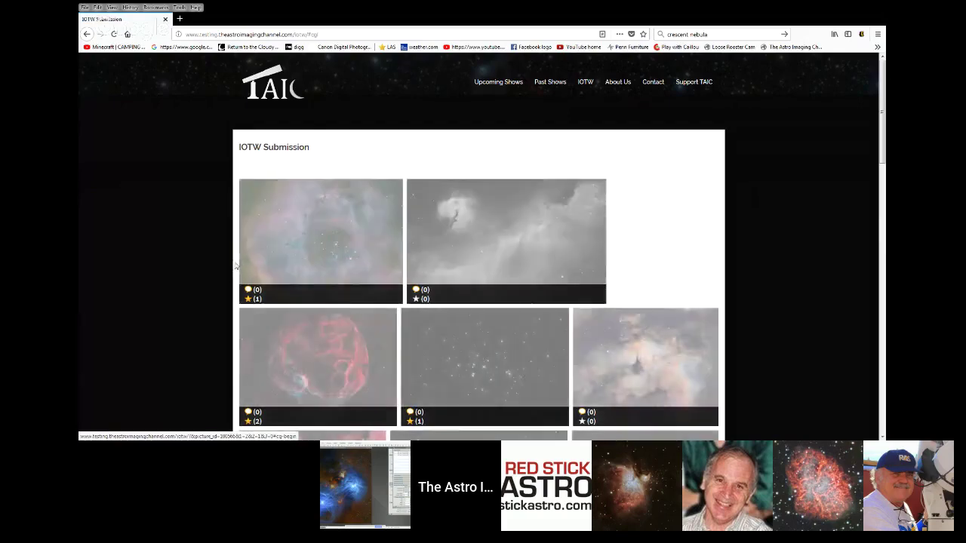
pyautogui.scroll(-10, 235, 266)
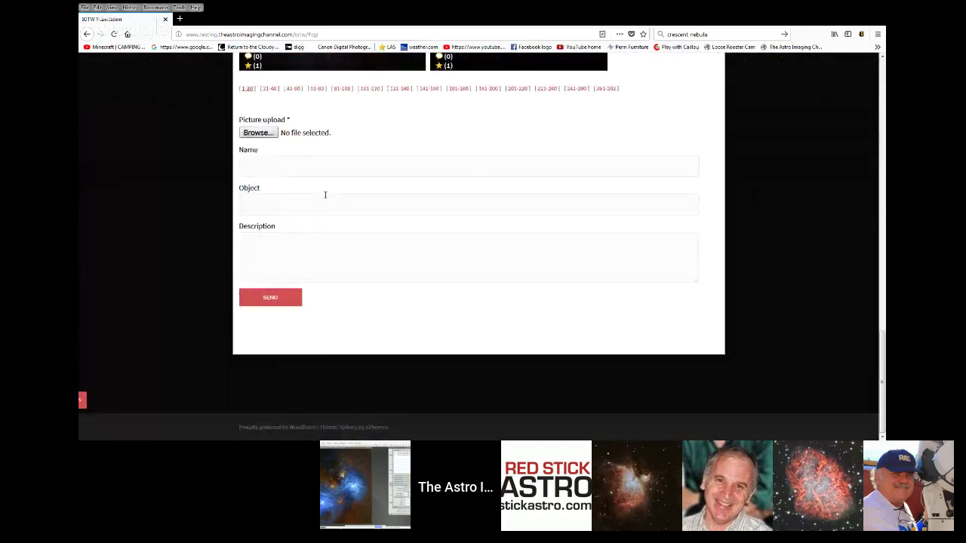
pyautogui.scroll(10, 377, 226)
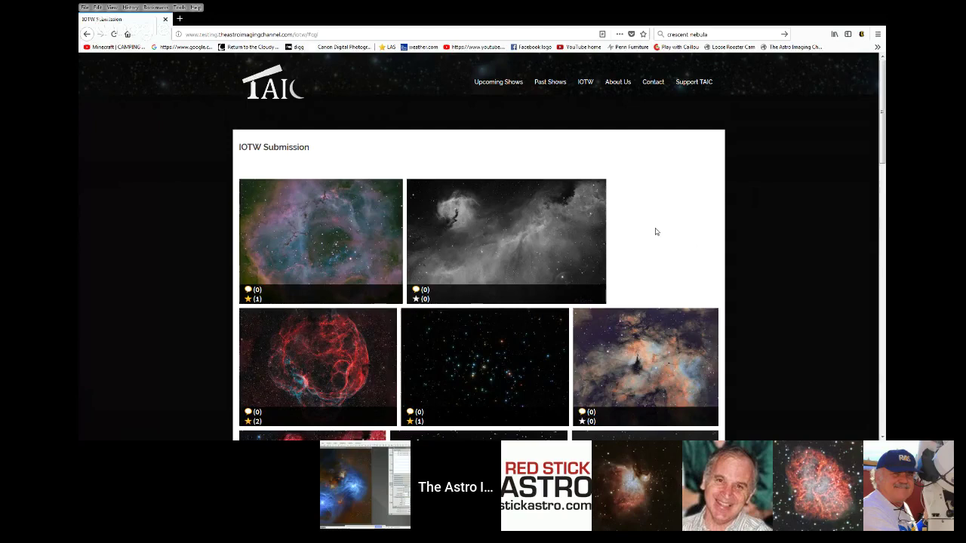
# - Scroll down and back up through the submitted nebula and cluster thumbnails
pyautogui.scroll(-5, 287, 235)
pyautogui.scroll(5, 287, 235)
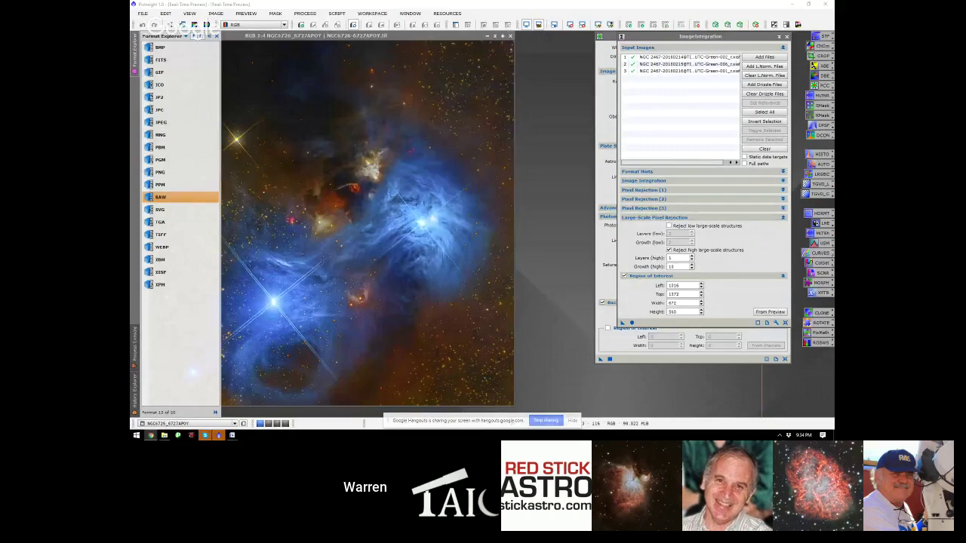
# - Bring the Chrome window with the IP4AP PixInsight Workshop May 4-6, 2018 page forward, maximized
pyautogui.hotkey('alt', 'Tab')
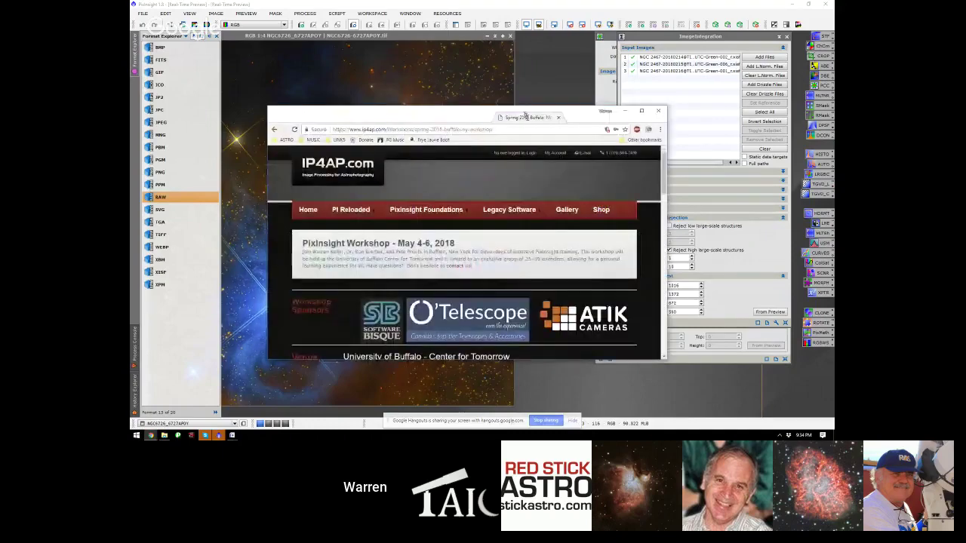
pyautogui.doubleClick(526, 114)
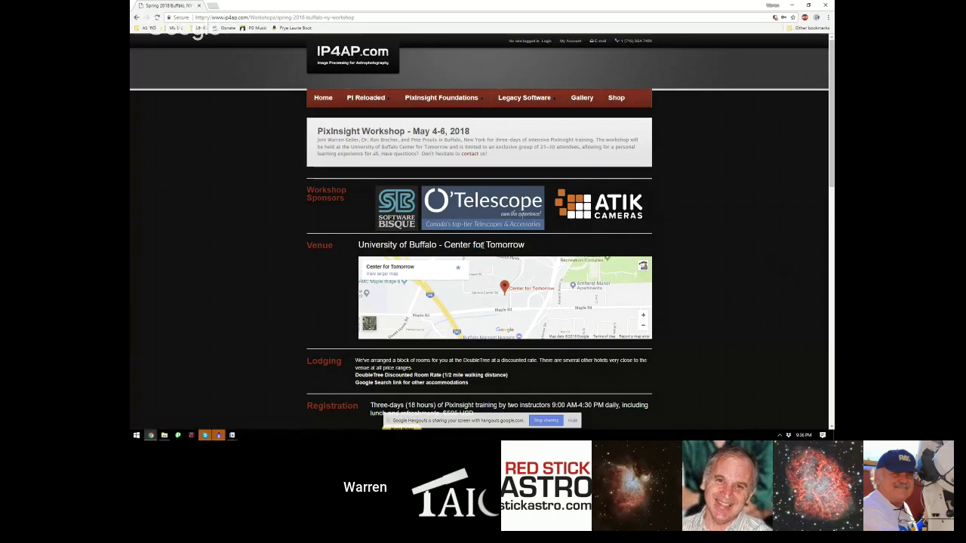
# - Scroll the workshop page past the venue map to the $595 registration and Workshop Agenda
pyautogui.scroll(-1, 483, 246)
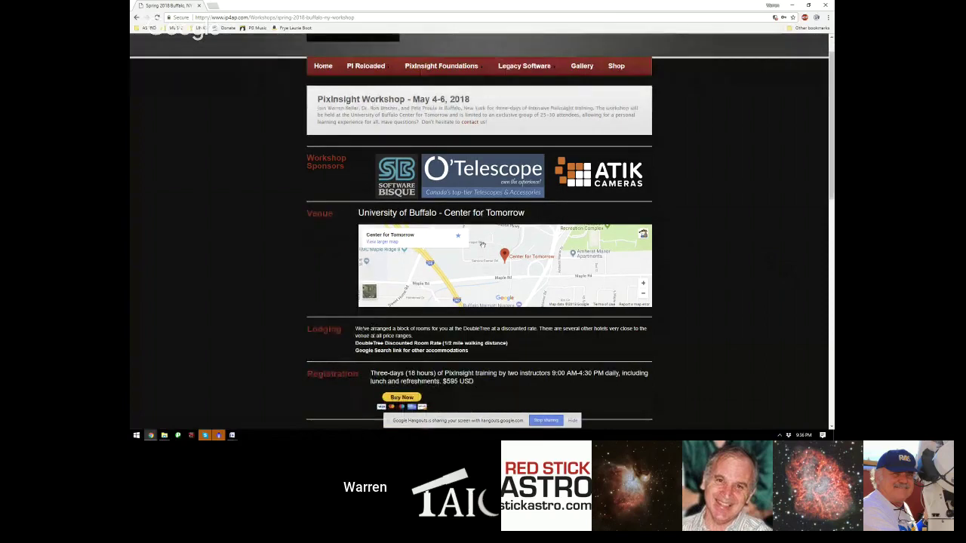
pyautogui.scroll(1, 482, 245)
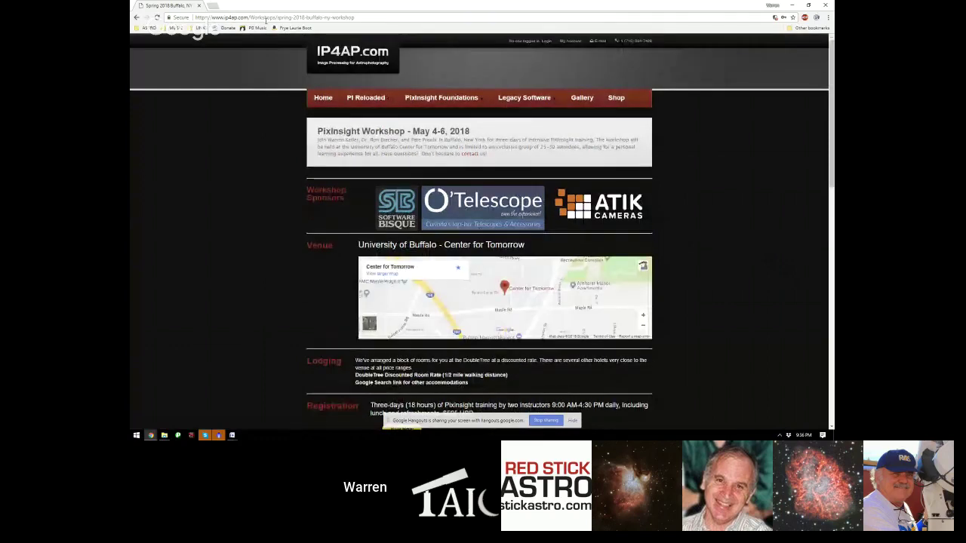
pyautogui.scroll(-1, 446, 338)
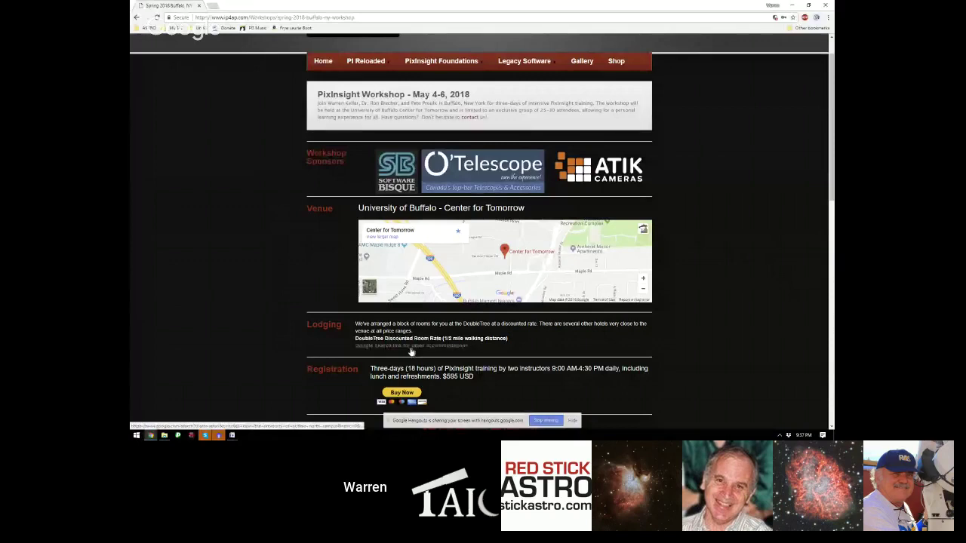
pyautogui.scroll(1, 762, 339)
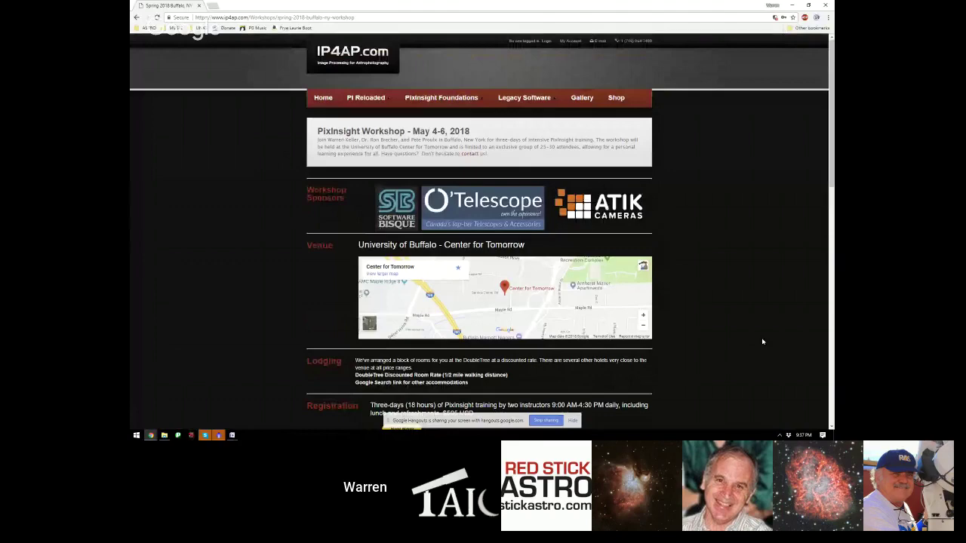
pyautogui.scroll(-3, 762, 342)
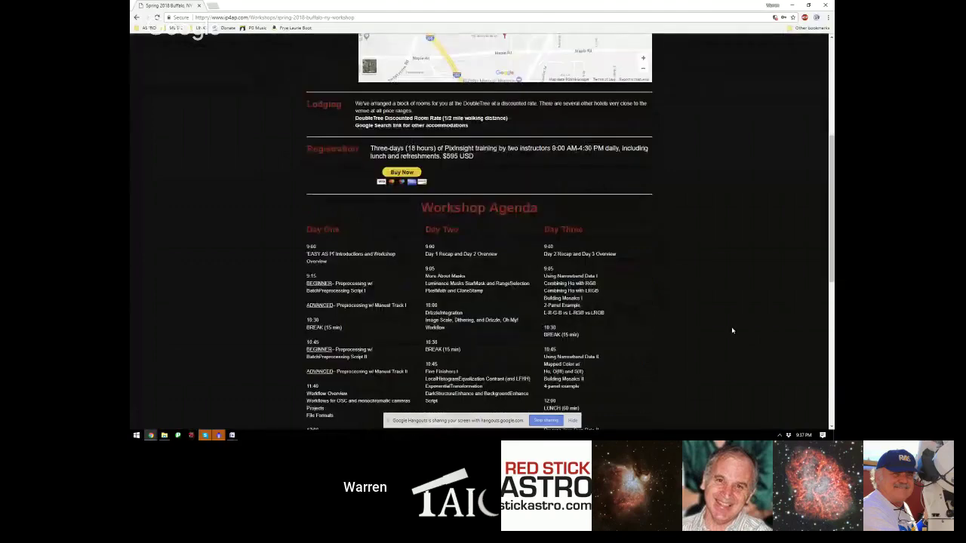
# - Read down through the Day One to Day Three workshop agenda
pyautogui.scroll(-2, 731, 331)
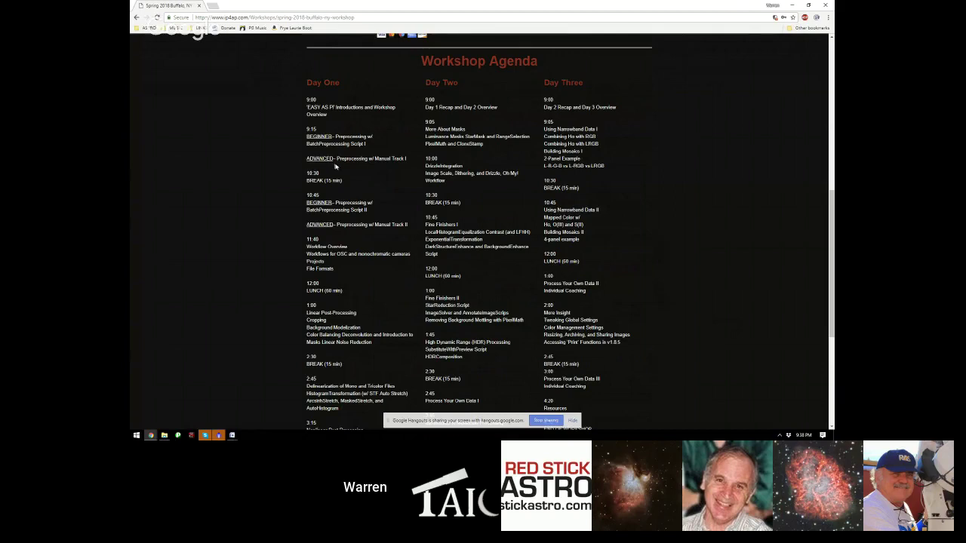
pyautogui.scroll(-1, 336, 167)
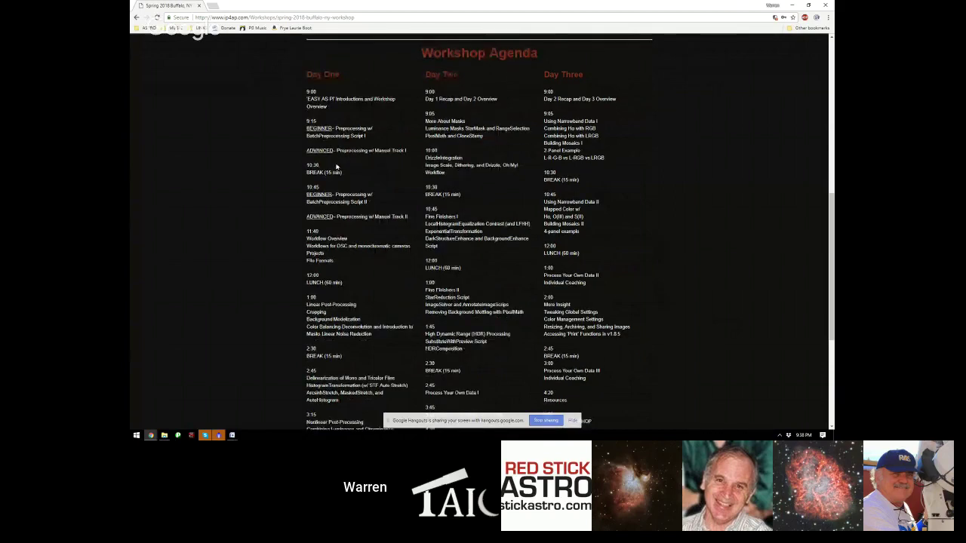
pyautogui.scroll(-1, 336, 166)
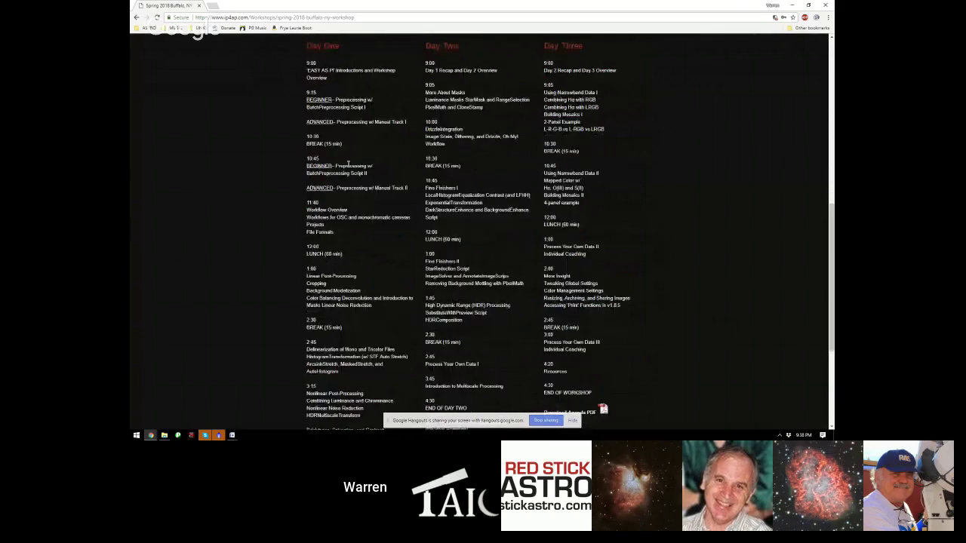
pyautogui.scroll(1, 578, 258)
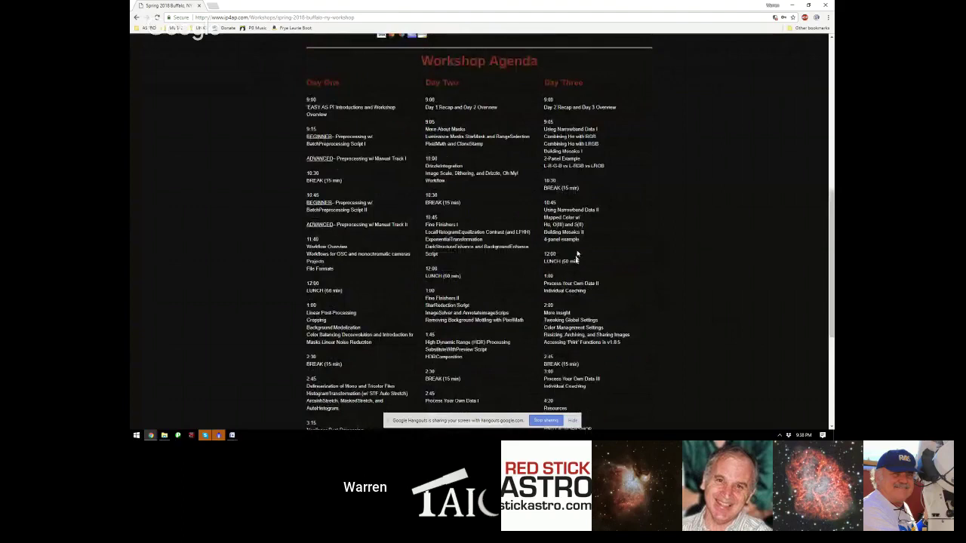
pyautogui.scroll(-3, 577, 258)
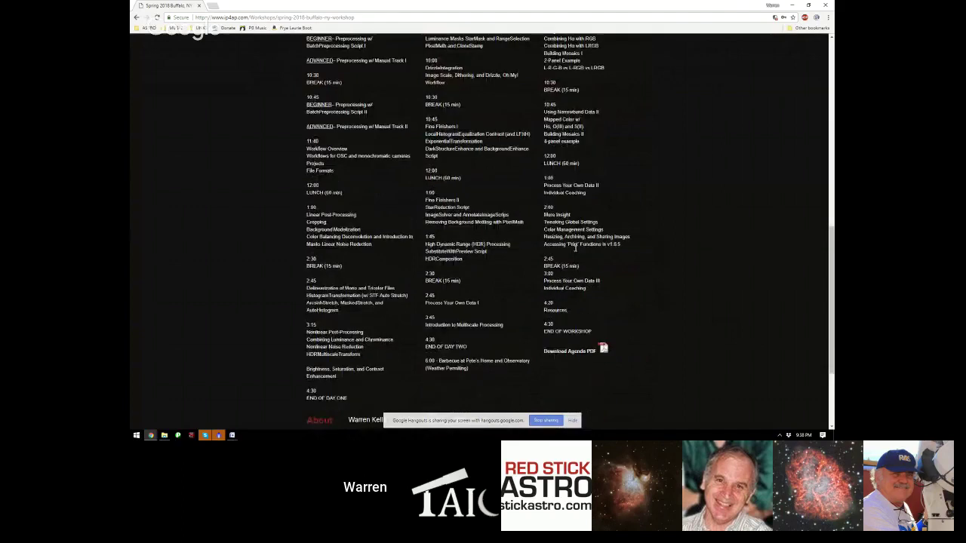
pyautogui.scroll(-1, 575, 248)
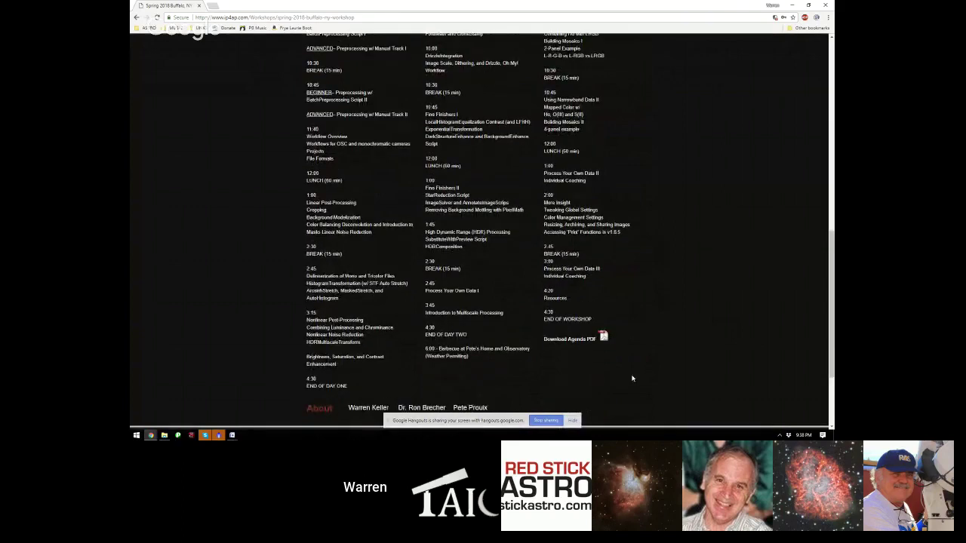
# - Scroll back to the top and close Chrome to return to PixInsight
pyautogui.scroll(3, 750, 356)
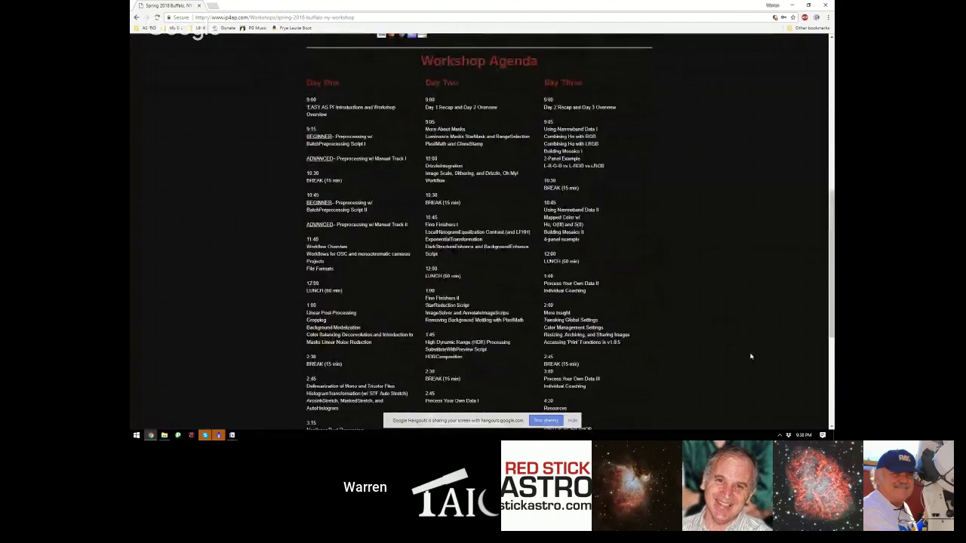
pyautogui.scroll(2, 750, 356)
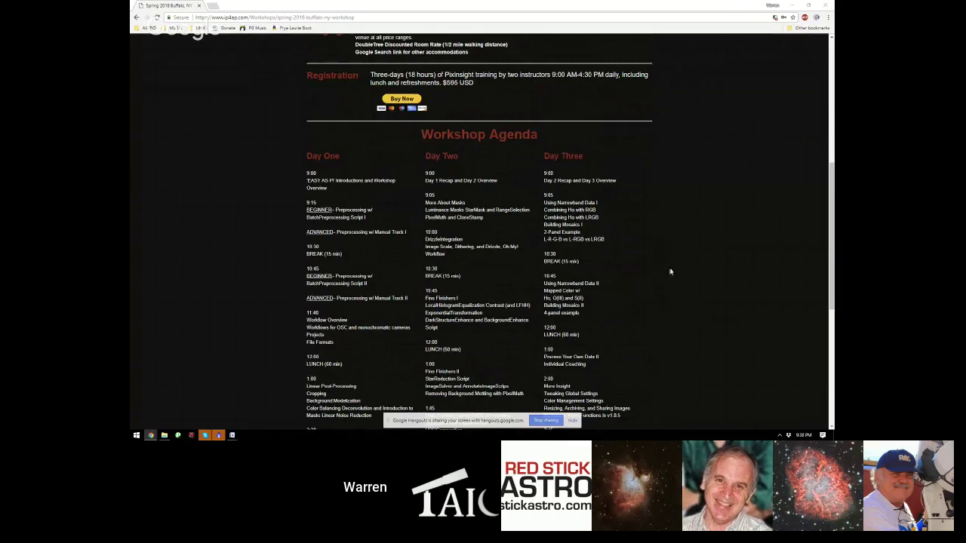
pyautogui.scroll(3, 670, 271)
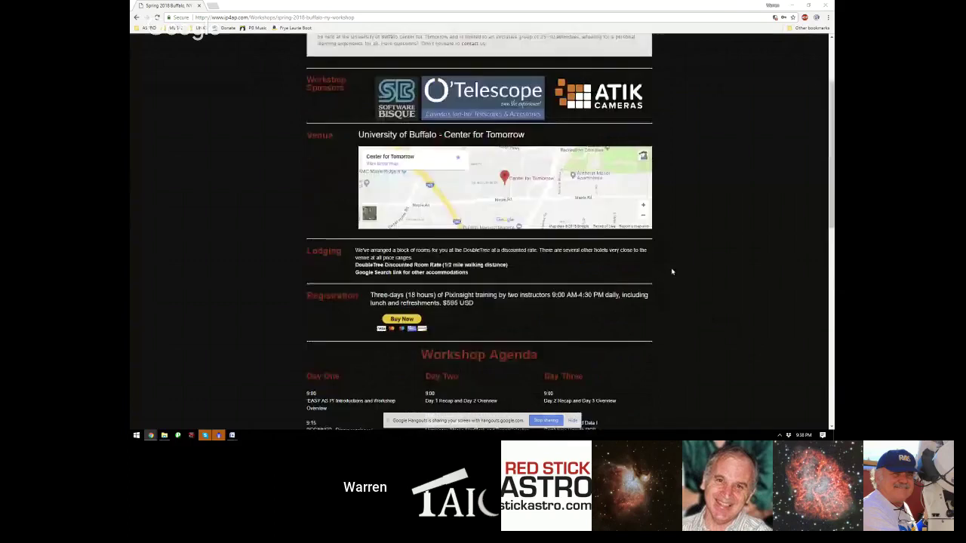
pyautogui.click(823, 6)
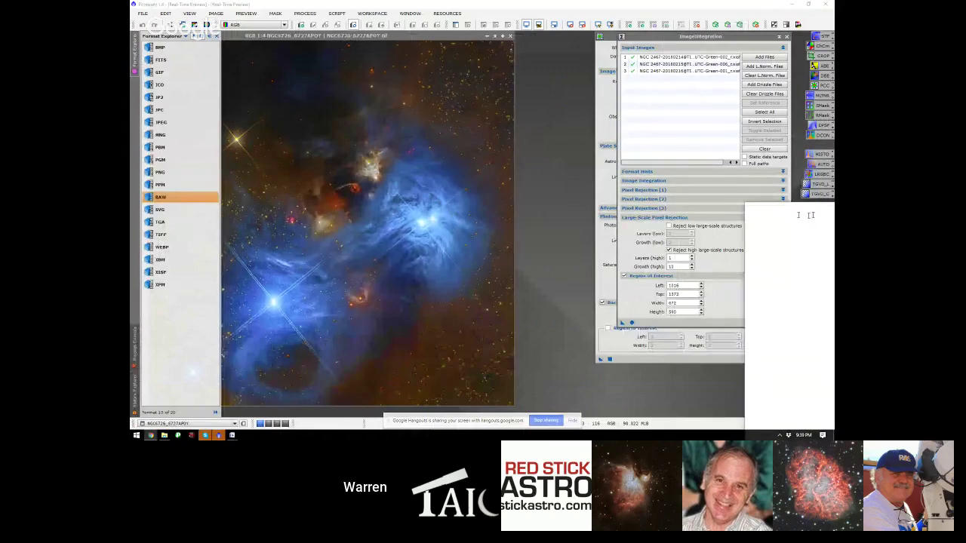
# - Drag the IP4AP.com Chrome window onto the screen and maximize it
pyautogui.moveTo(798, 215); pyautogui.dragTo(368, 65)
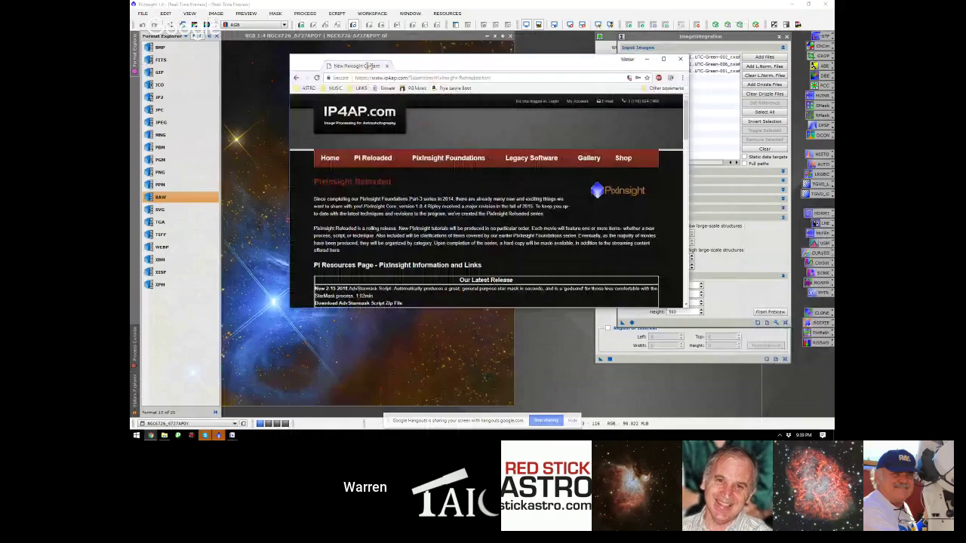
pyautogui.doubleClick(368, 65)
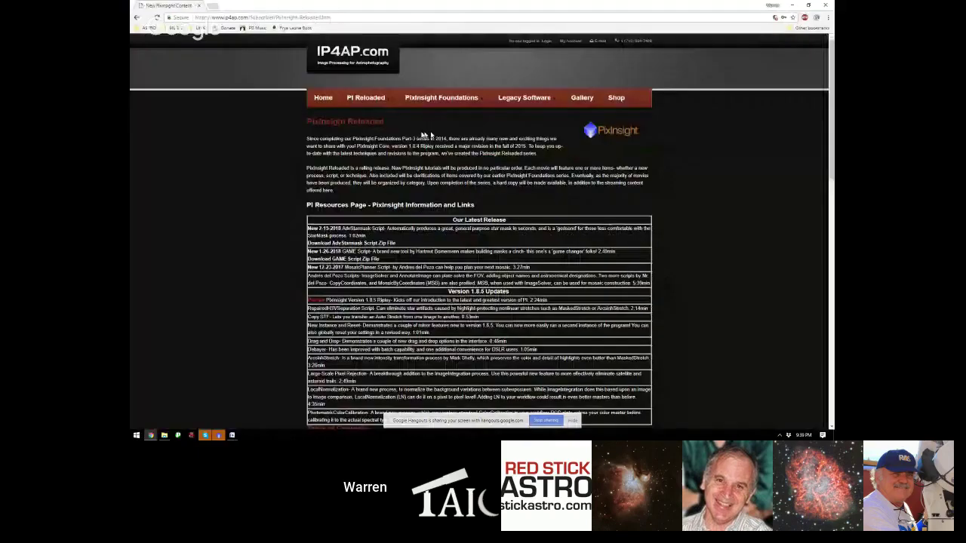
pyautogui.moveTo(411, 100)
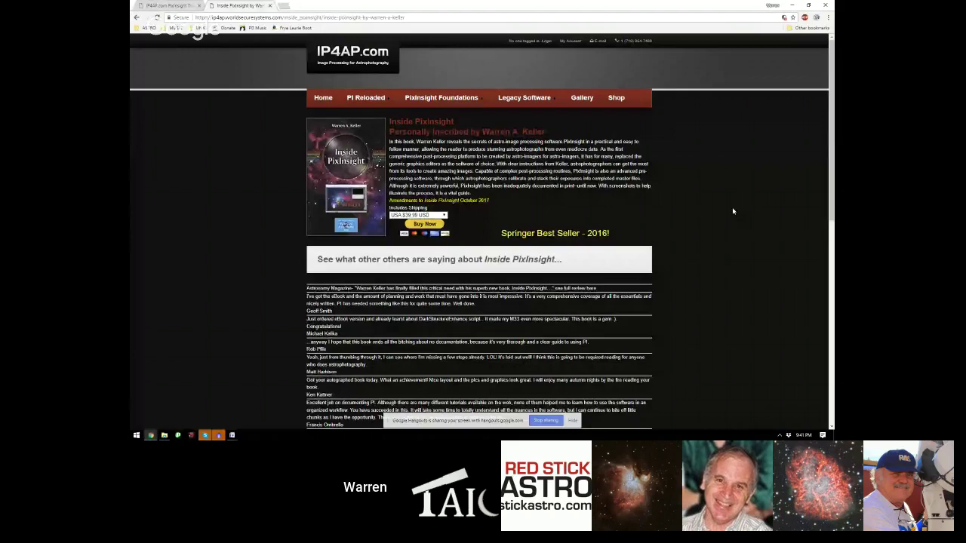
# - Scroll through the Inside PixInsight book page's reader reviews
pyautogui.scroll(-3, 732, 212)
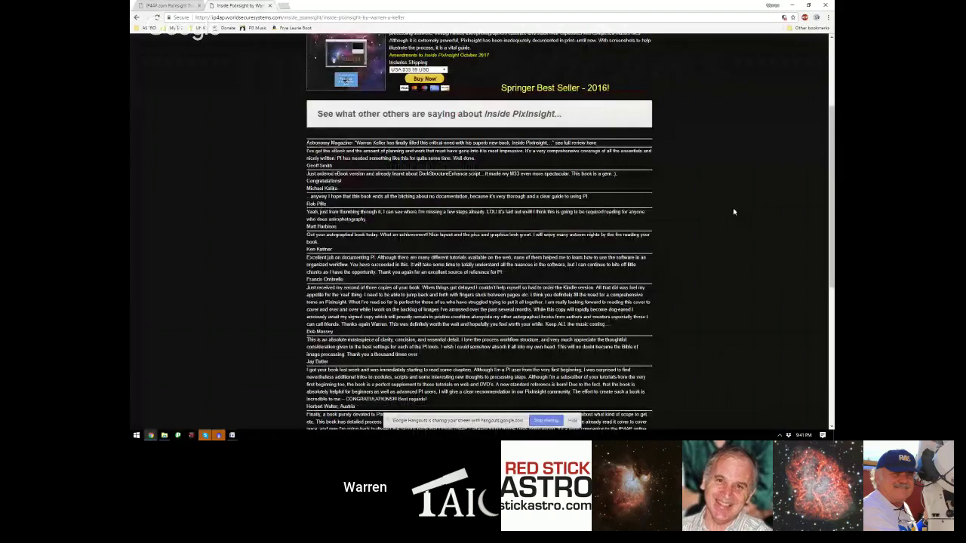
pyautogui.scroll(3, 733, 211)
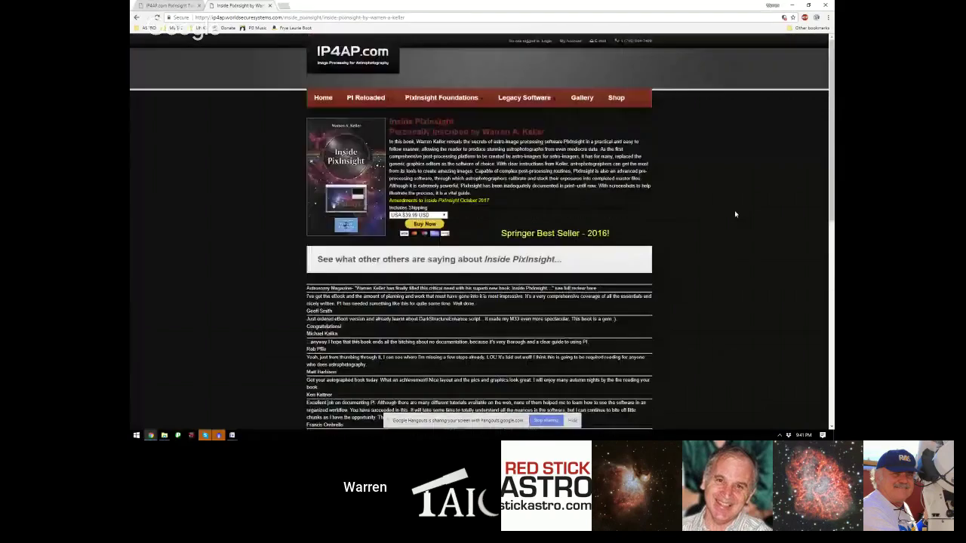
# - Restore the Chrome window, switch to the IP4AP.com home tab, and close the browser
pyautogui.doubleClick(469, 8)
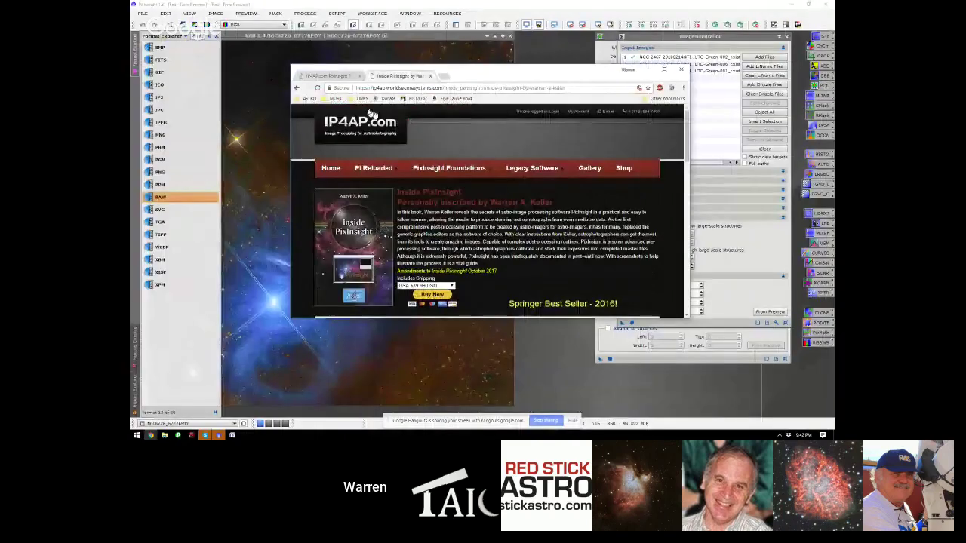
pyautogui.click(330, 76)
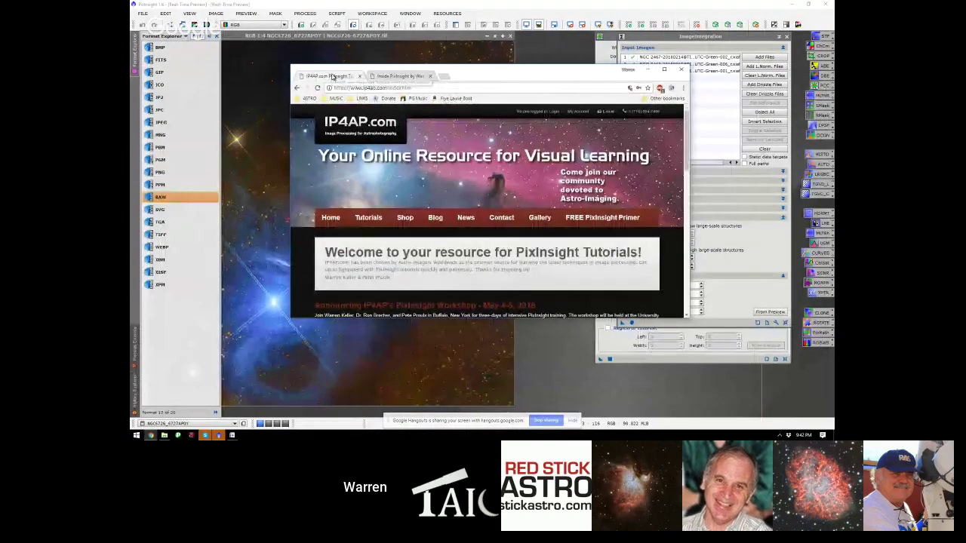
pyautogui.click(684, 72)
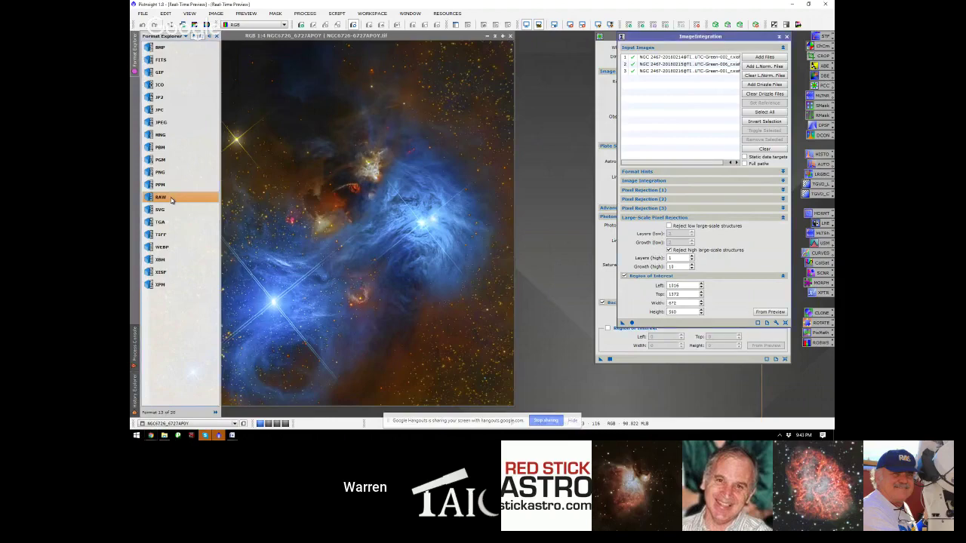
# - Open RAW preferences from the Format Explorer and raise FBDD noise reduction to 3
pyautogui.doubleClick(171, 200)
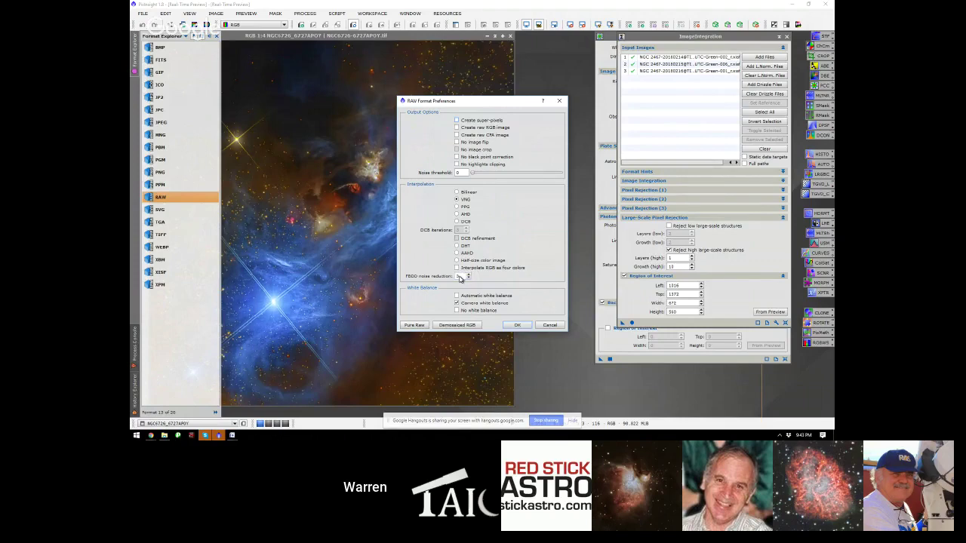
pyautogui.moveTo(460, 278)
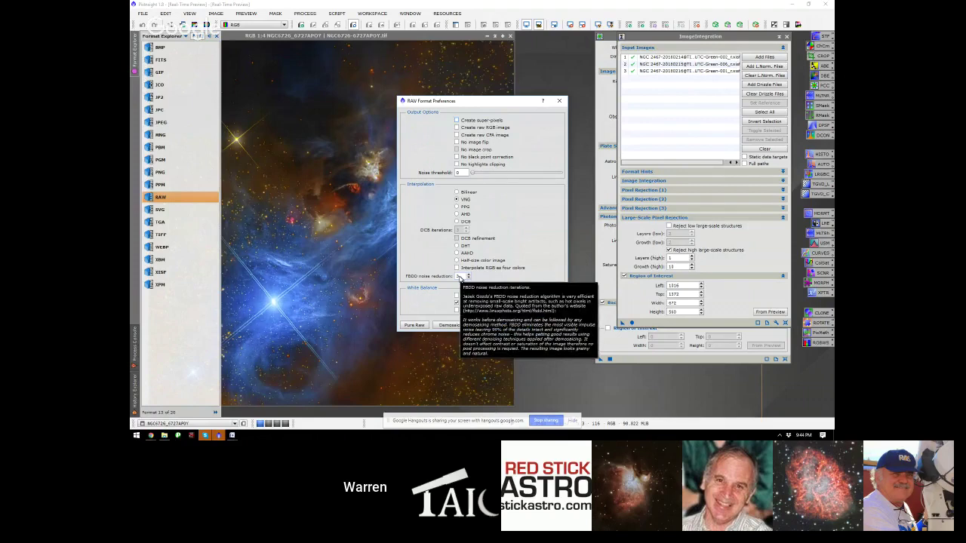
pyautogui.scroll(3, 459, 278)
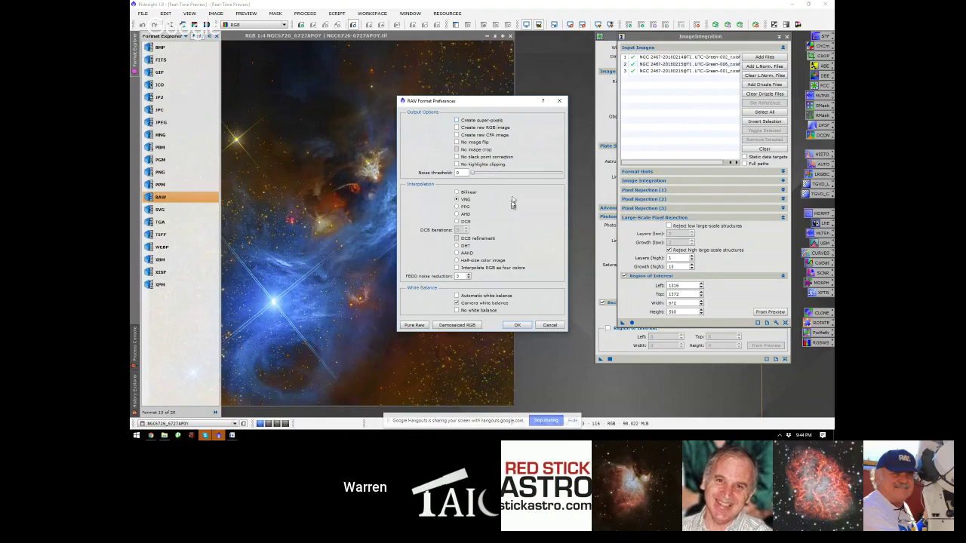
# - Close RAW Format Preferences and launch Debayer from PROCESS > ColorSpaces
pyautogui.click(555, 104)
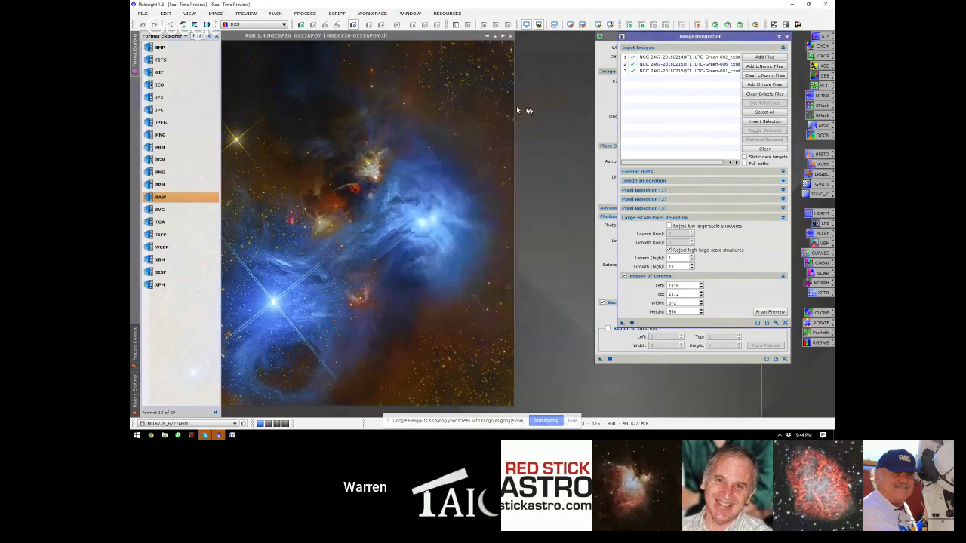
pyautogui.click(314, 15)
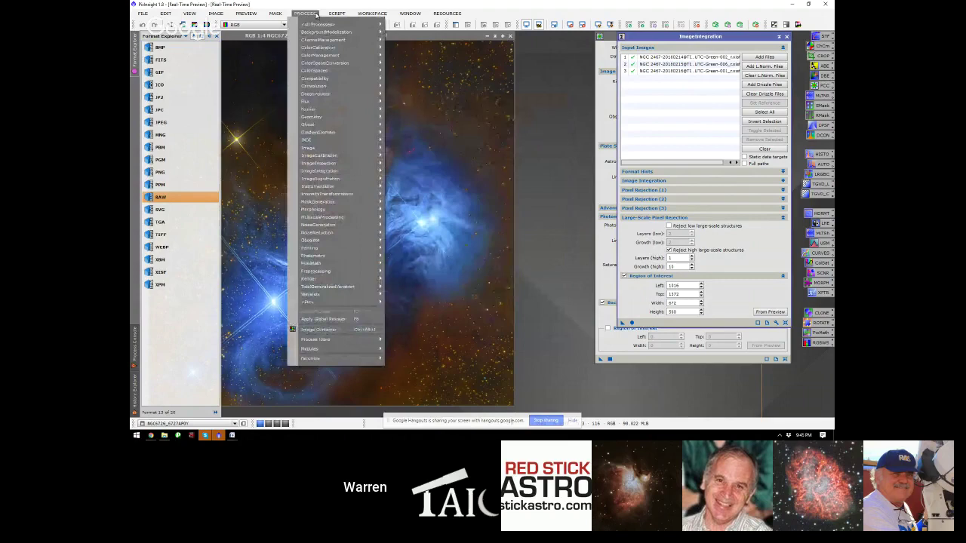
pyautogui.moveTo(332, 70)
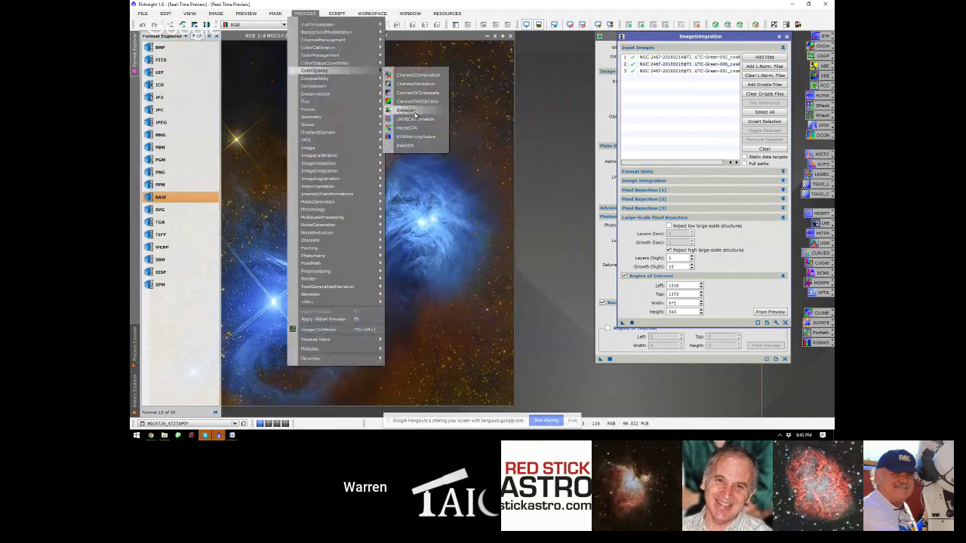
pyautogui.click(414, 115)
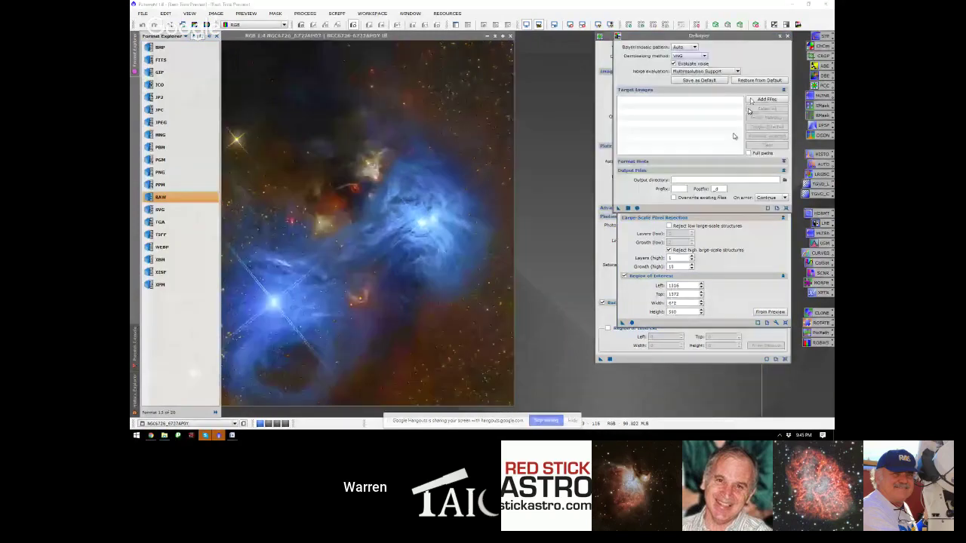
# - Open the Debayer Bayer/mosaic pattern list to review the available patterns
pyautogui.click(695, 48)
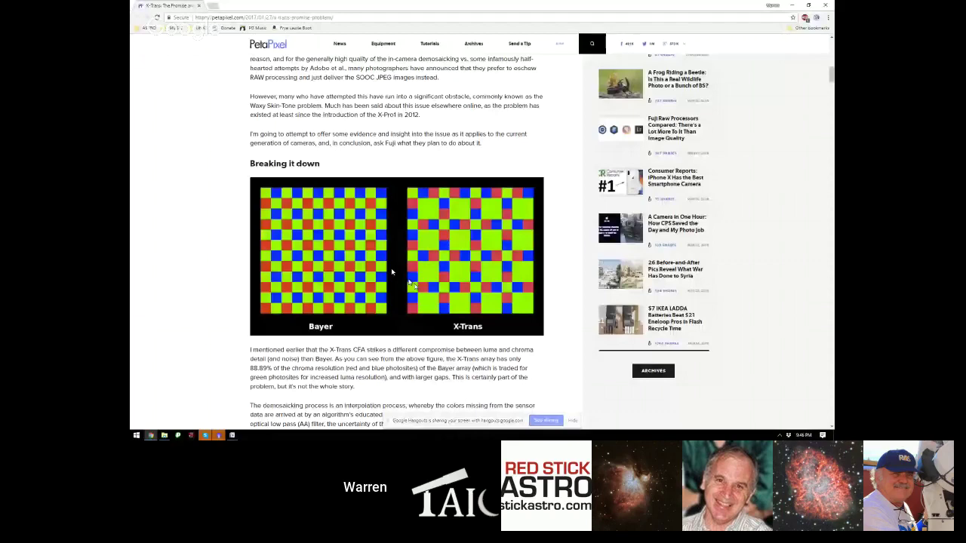
# - Scroll through the PetaPixel X-Trans article, restore the Chrome window, and return to PixInsight
pyautogui.scroll(-2, 408, 256)
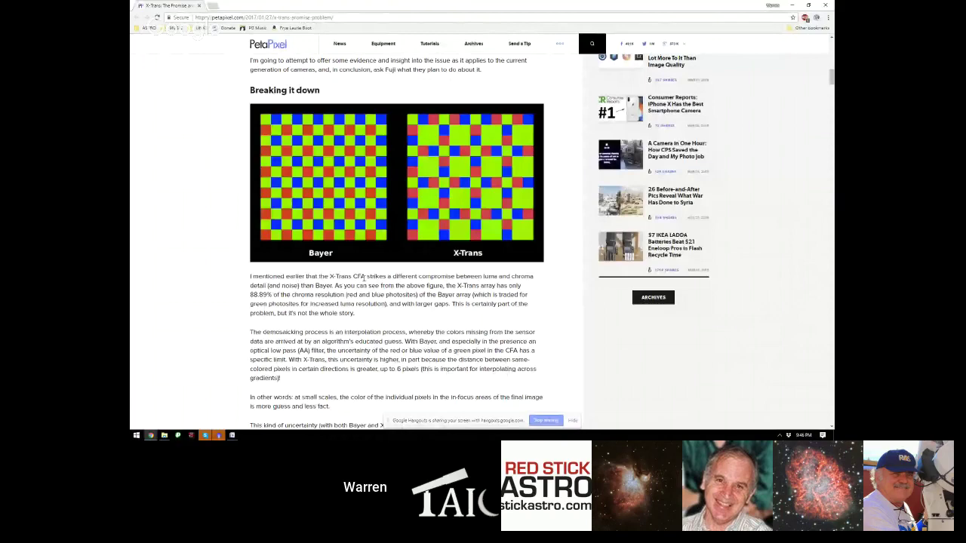
pyautogui.scroll(5, 363, 278)
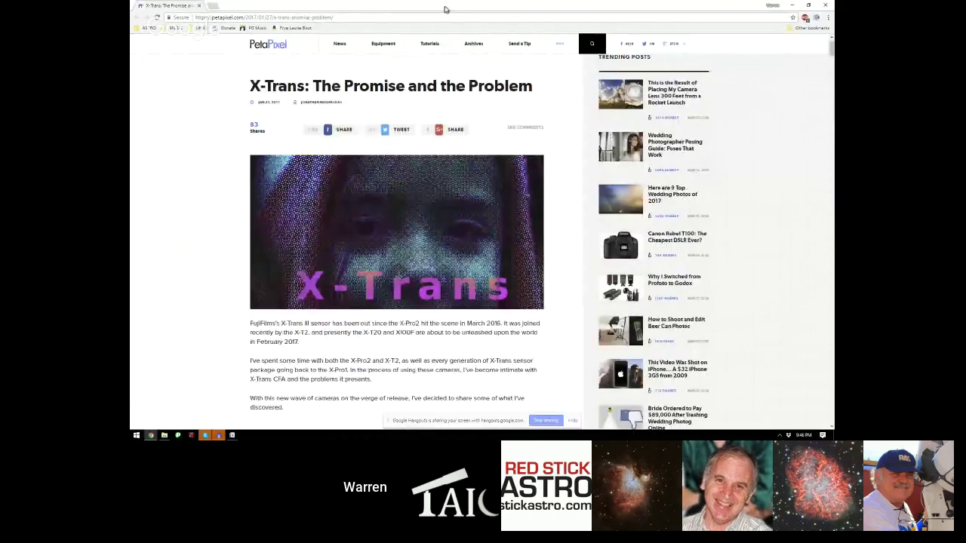
pyautogui.doubleClick(444, 9)
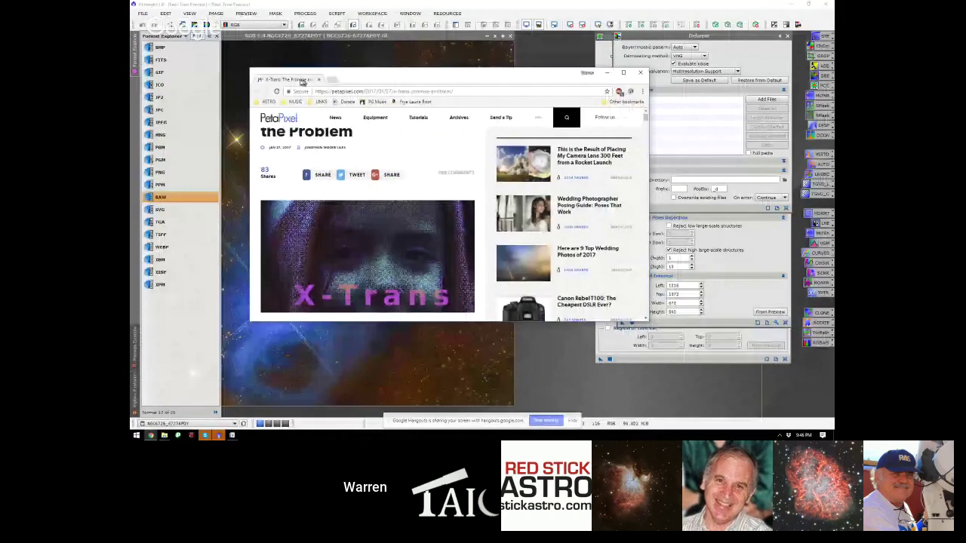
pyautogui.hotkey('alt', 'Tab')
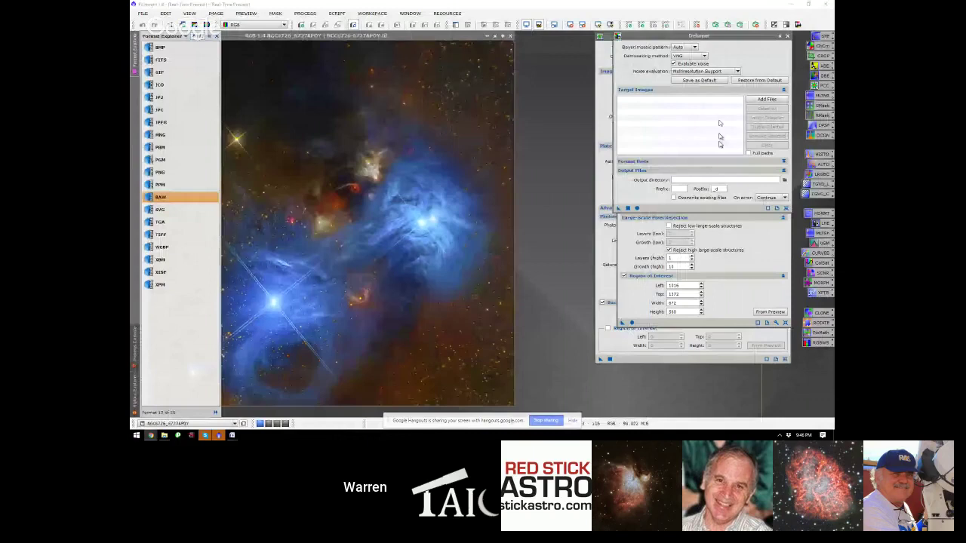
# - Close the Debayer tool and dismiss the FITS Format Preferences dialog
pyautogui.click(787, 35)
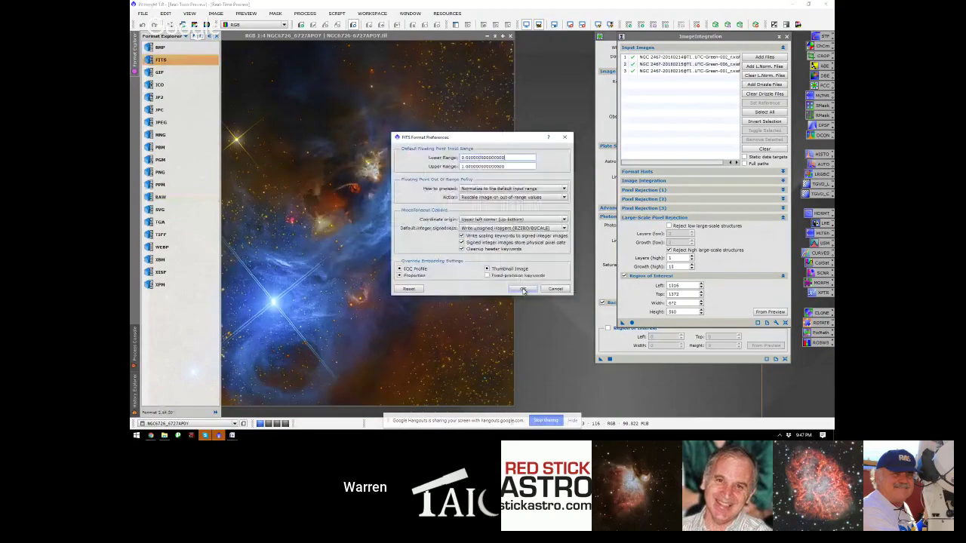
pyautogui.click(566, 139)
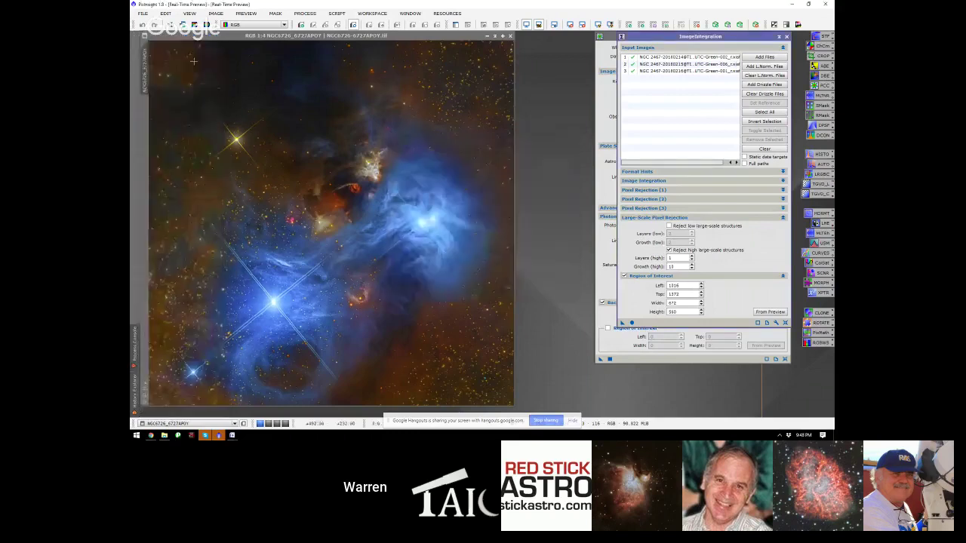
# - Slide out the Process Console showing the NGC6726 load and GAME.js script log
pyautogui.click(134, 348)
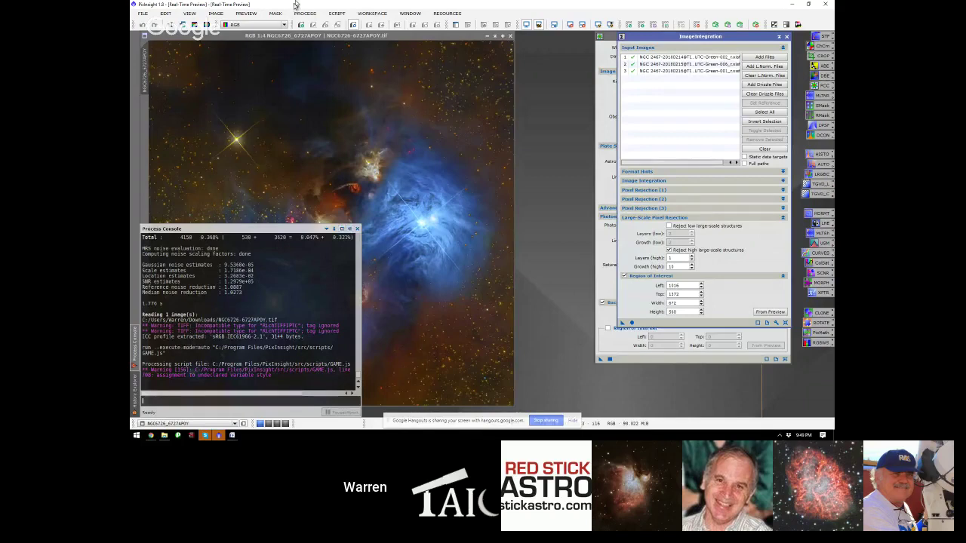
pyautogui.click(187, 14)
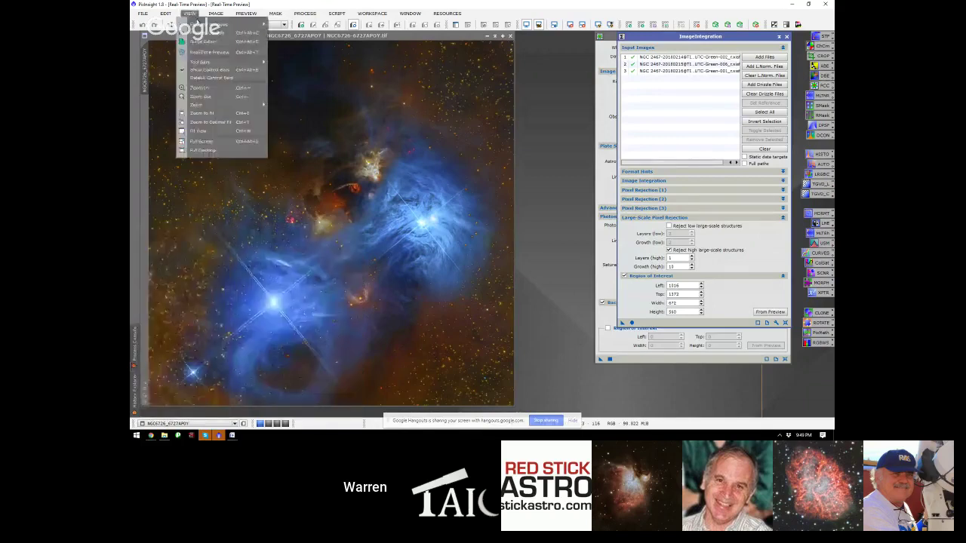
pyautogui.moveTo(200, 25)
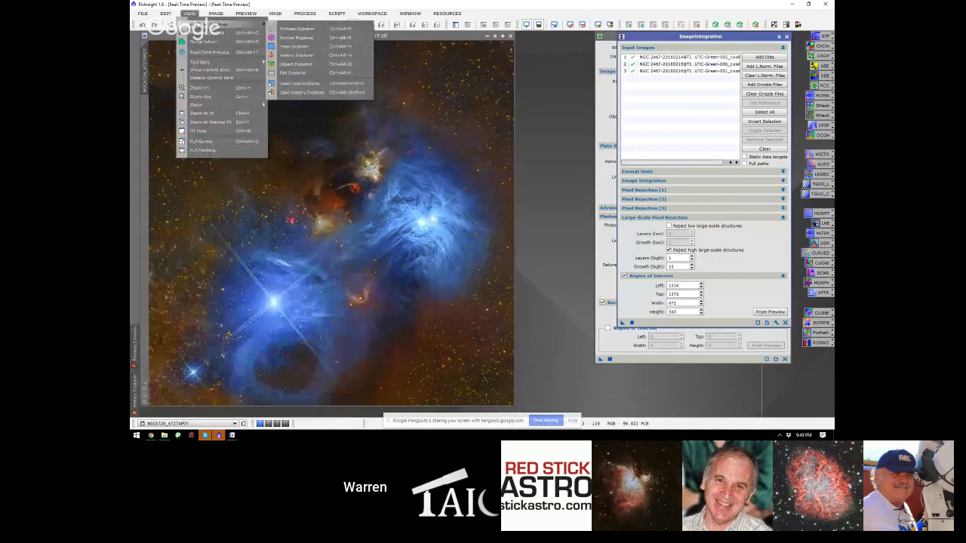
pyautogui.click(277, 37)
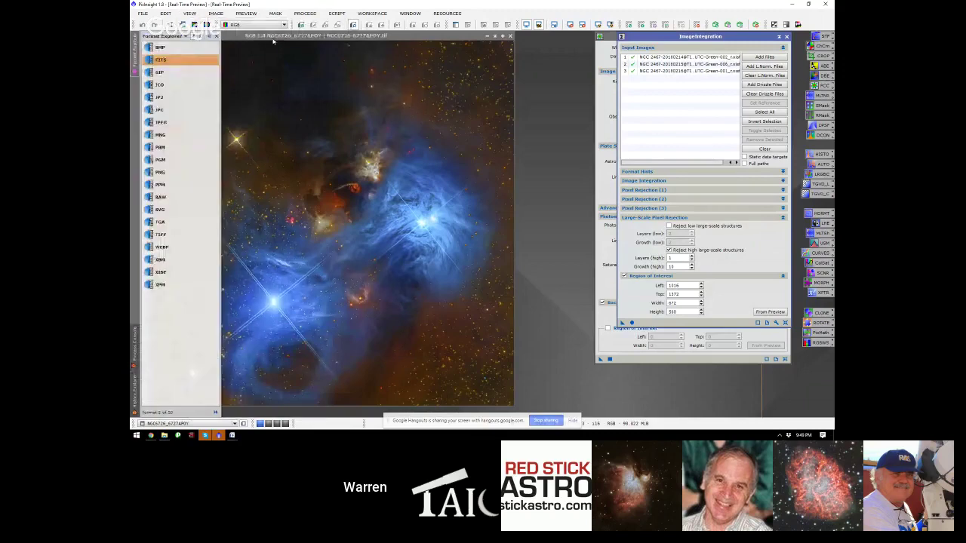
pyautogui.click(169, 48)
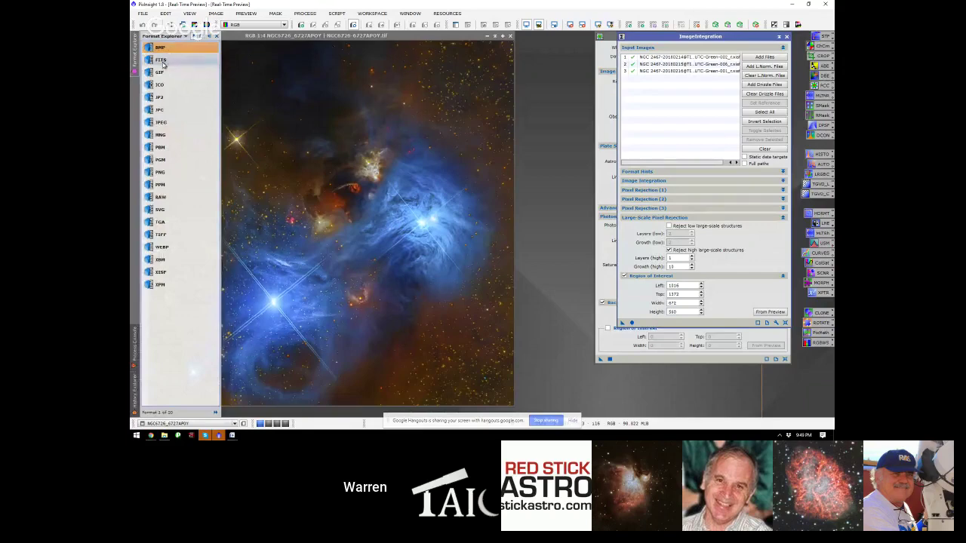
pyautogui.doubleClick(162, 60)
pyautogui.click(521, 289)
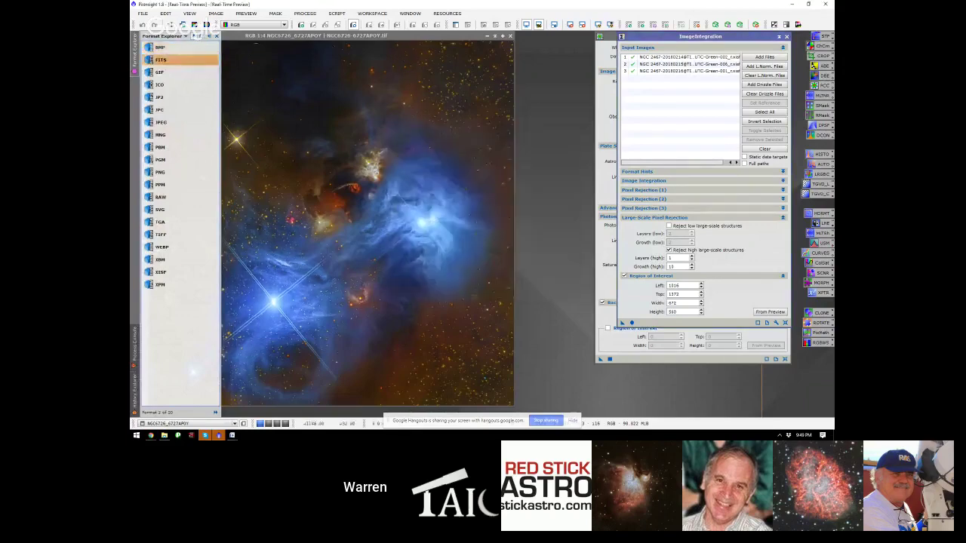
pyautogui.click(216, 37)
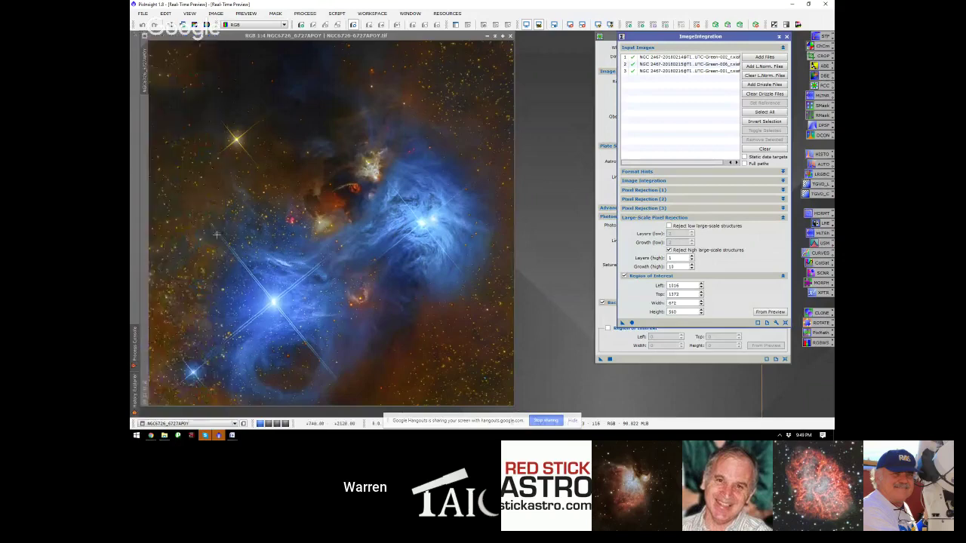
# - Show the Process Console and History Explorer, then bring up View > Tool Bars
pyautogui.click(133, 369)
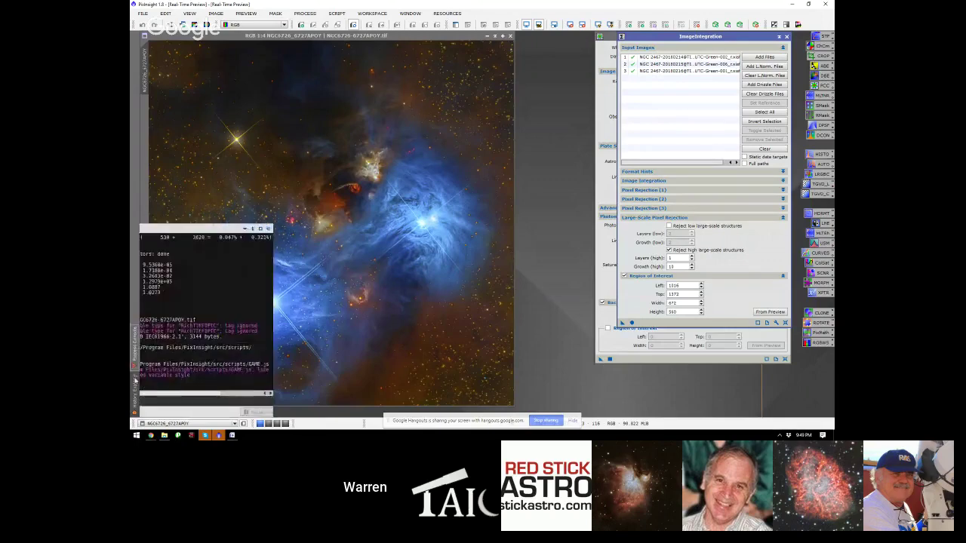
pyautogui.click(135, 383)
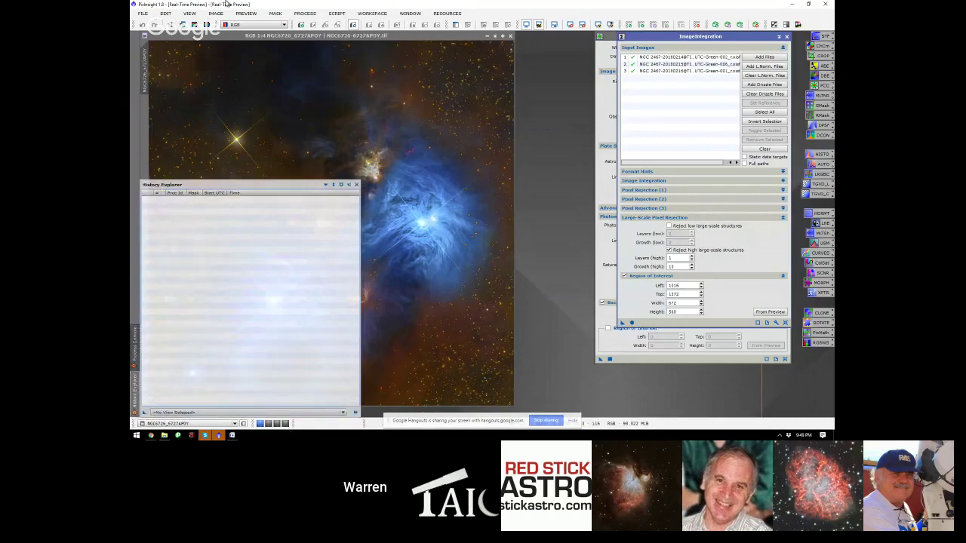
pyautogui.click(190, 14)
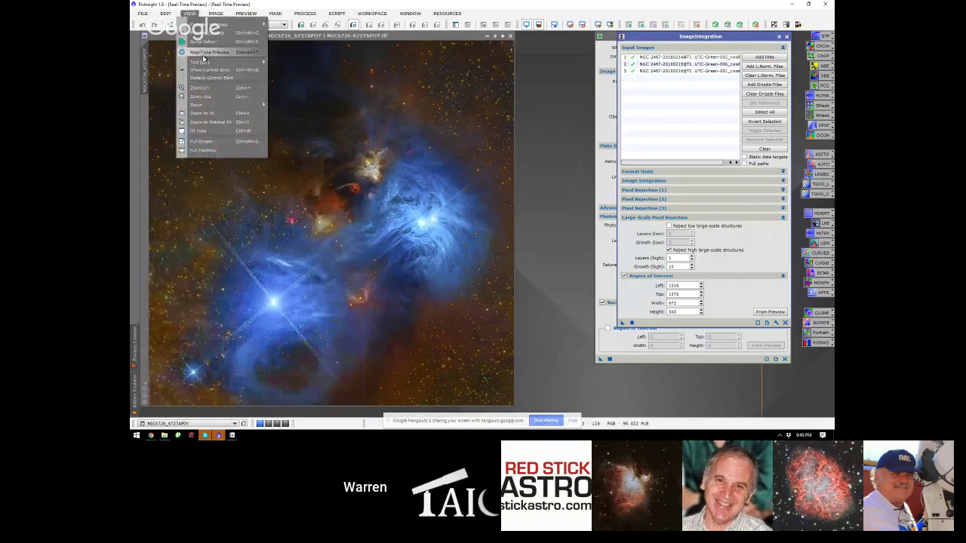
pyautogui.moveTo(200, 62)
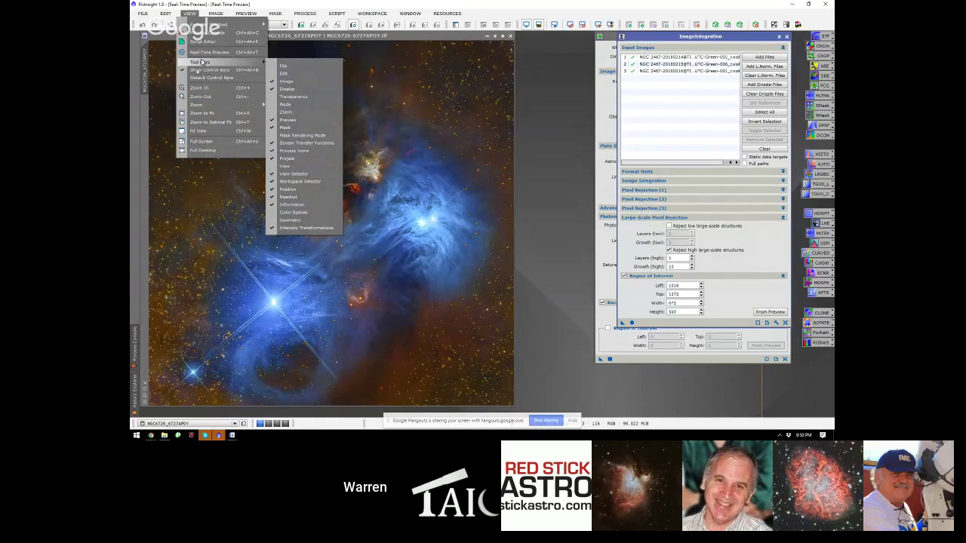
# - Close the toolbar list and read the Large-Scale Pixel Rejection tooltip in ImageIntegration
pyautogui.click(137, 344)
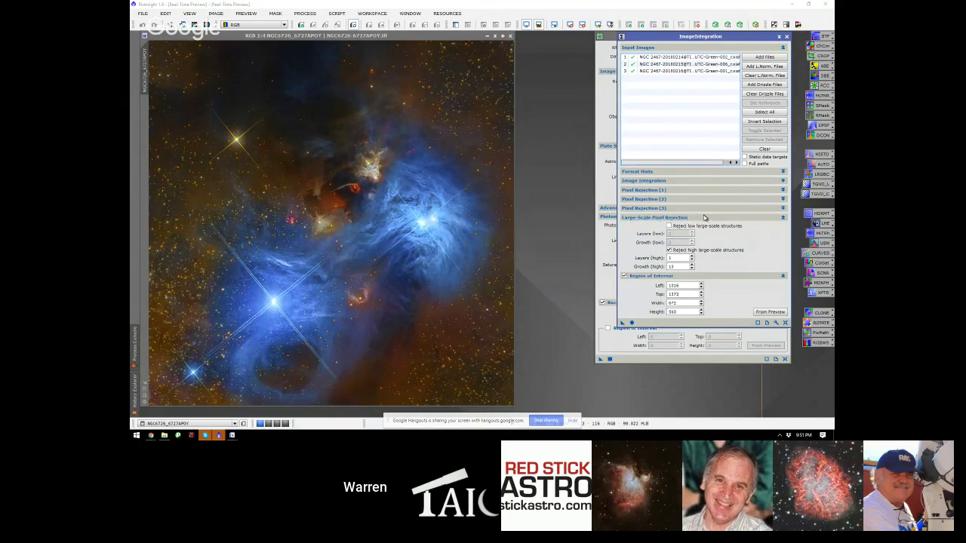
pyautogui.moveTo(704, 217)
# - Expand ImageIntegration's Pixel Rejection (1) and (2) sections and open the Percentile Clipping algorithm list
pyautogui.click(783, 181)
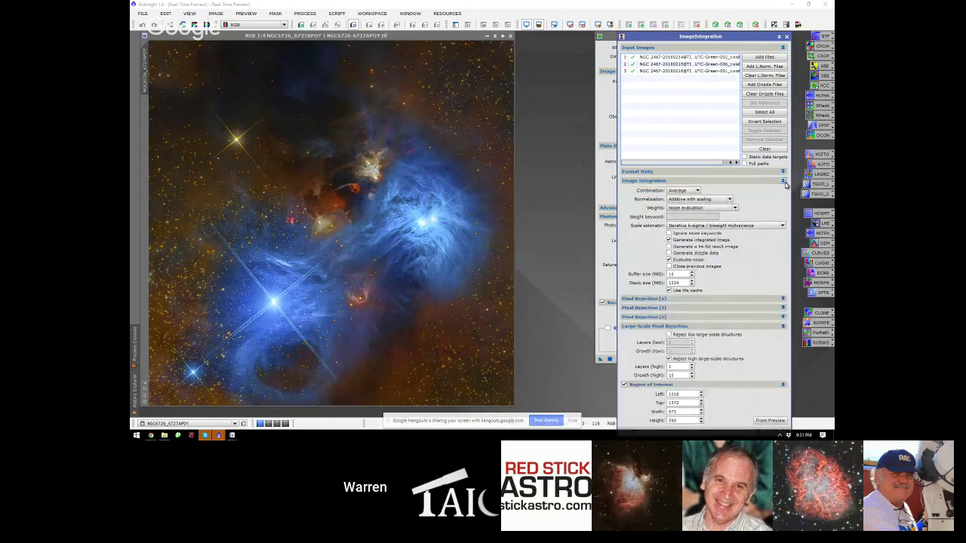
pyautogui.click(783, 182)
pyautogui.click(783, 190)
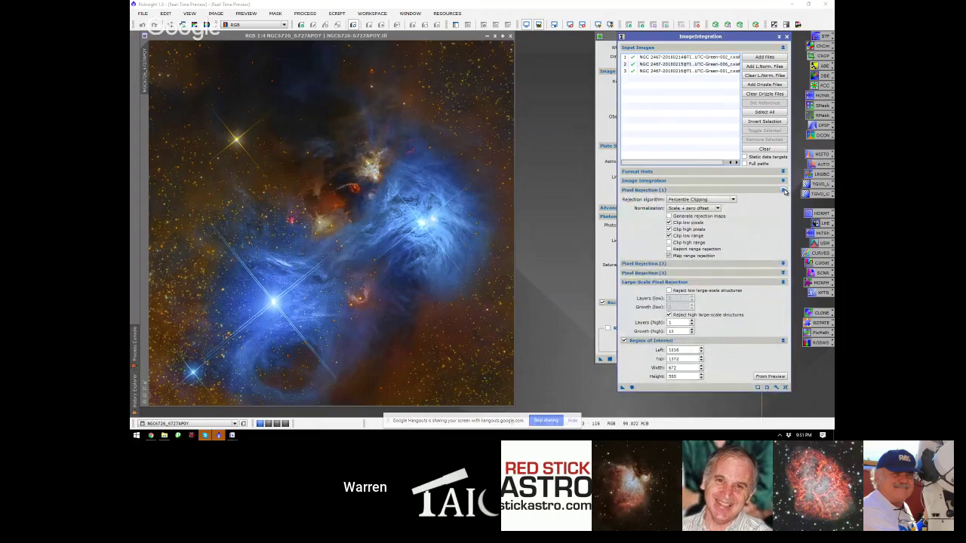
pyautogui.click(784, 190)
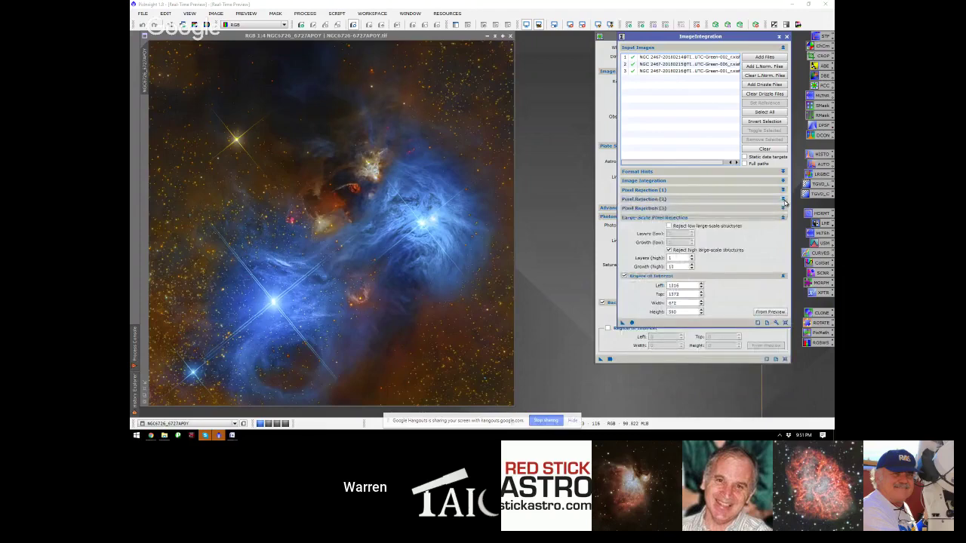
pyautogui.click(784, 200)
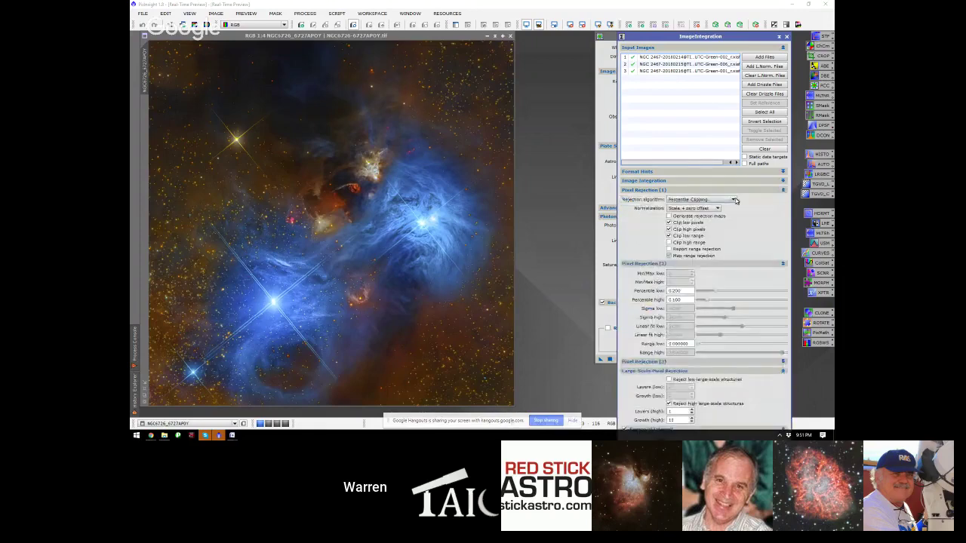
pyautogui.click(734, 200)
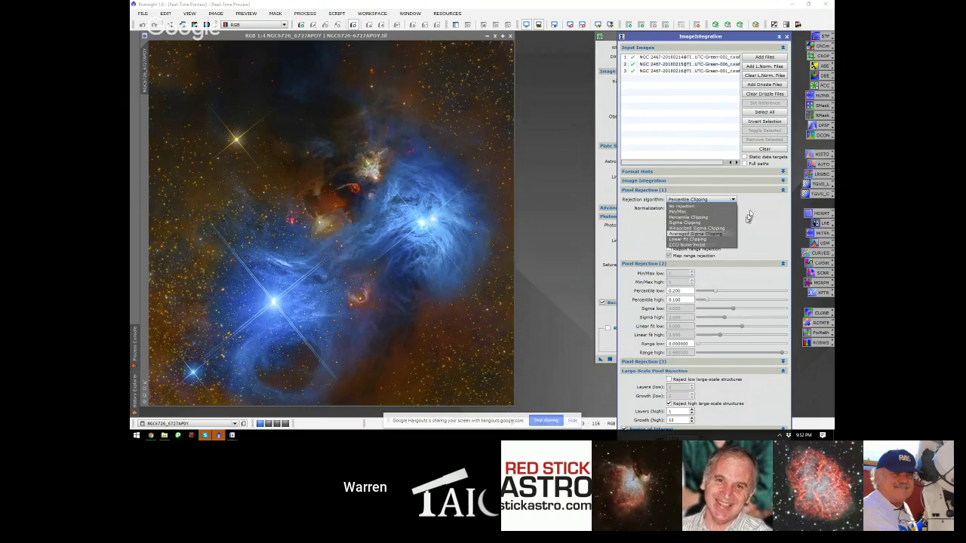
# - Keep Percentile Clipping, collapse Pixel Rejection (1), and read the large-scale rejection tooltips
pyautogui.click(783, 192)
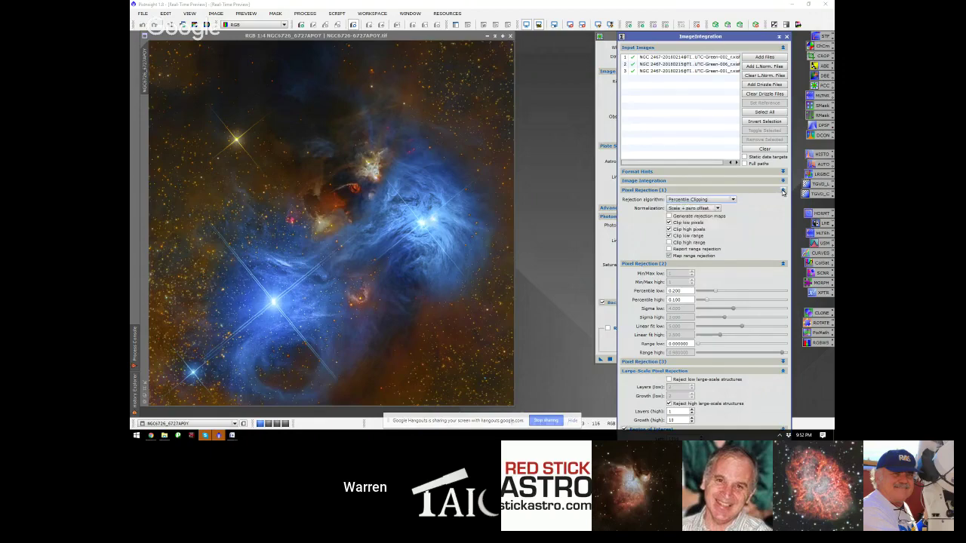
pyautogui.click(782, 191)
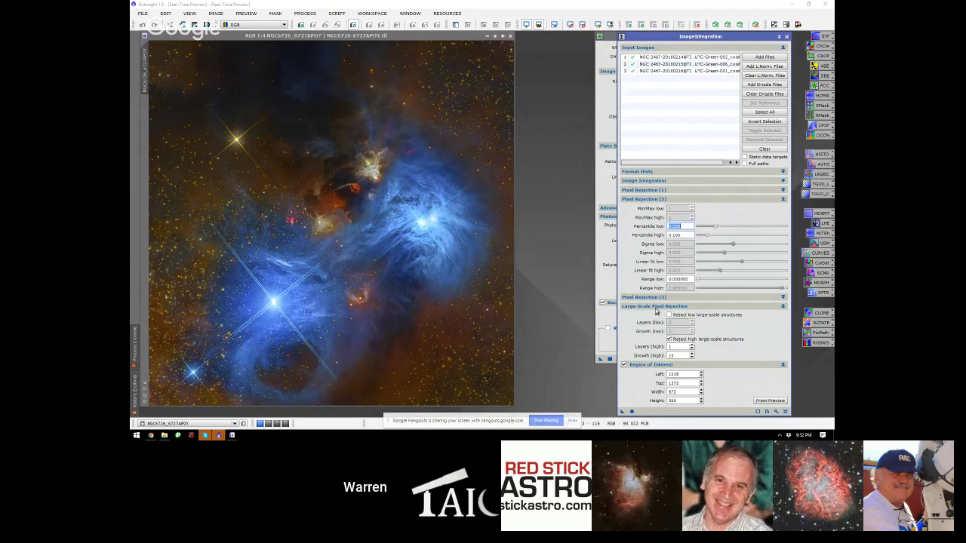
pyautogui.moveTo(657, 310)
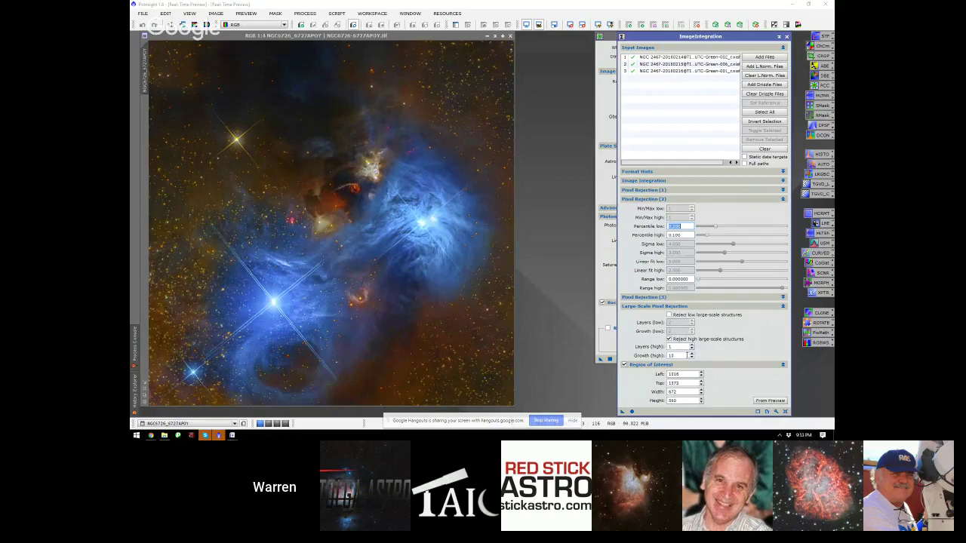
pyautogui.moveTo(687, 355)
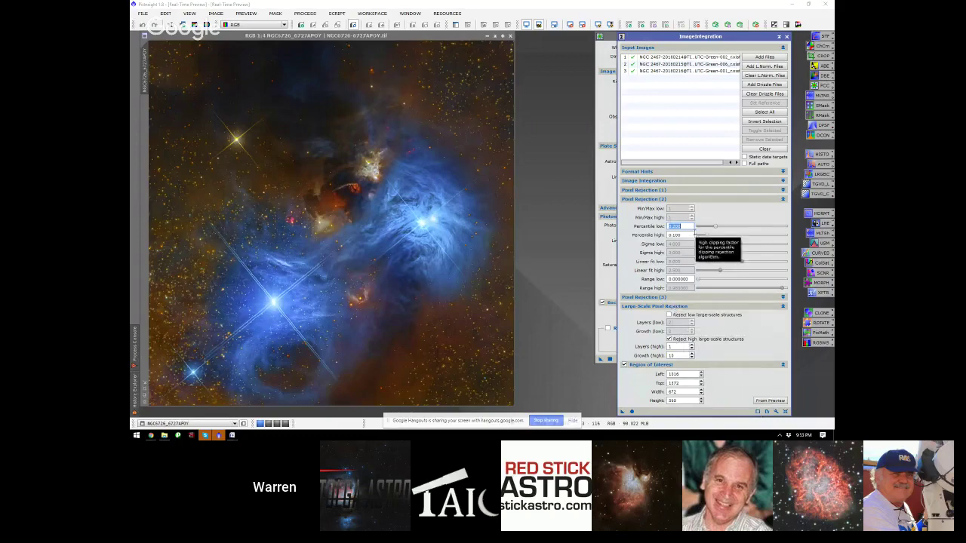
# - Set ImageIntegration's rejection algorithm to Winsorized Sigma Clipping
pyautogui.click(782, 191)
pyautogui.click(720, 200)
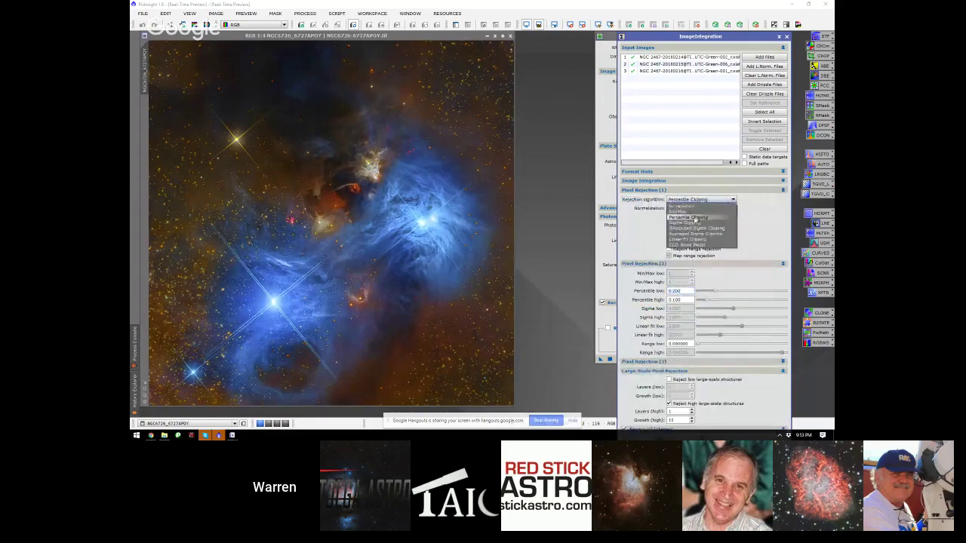
pyautogui.click(691, 228)
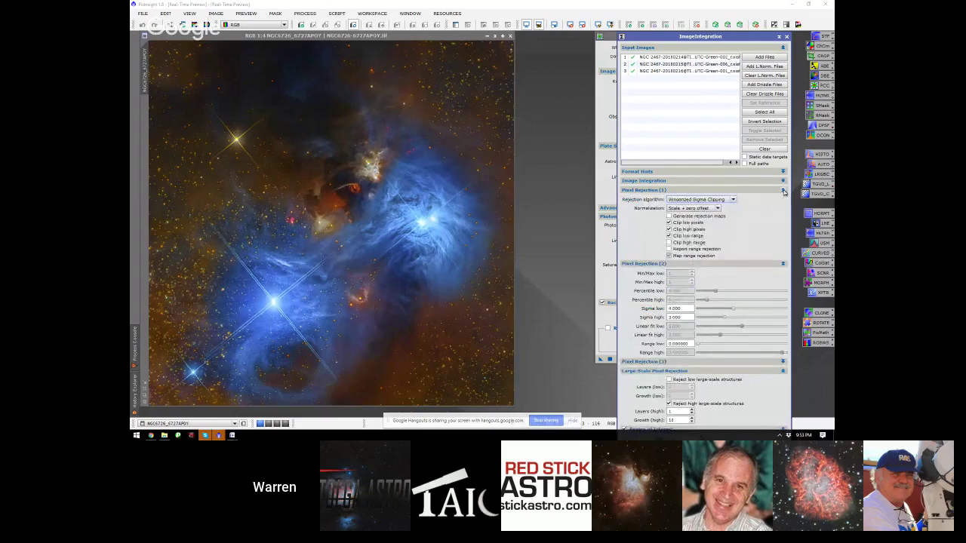
pyautogui.click(782, 191)
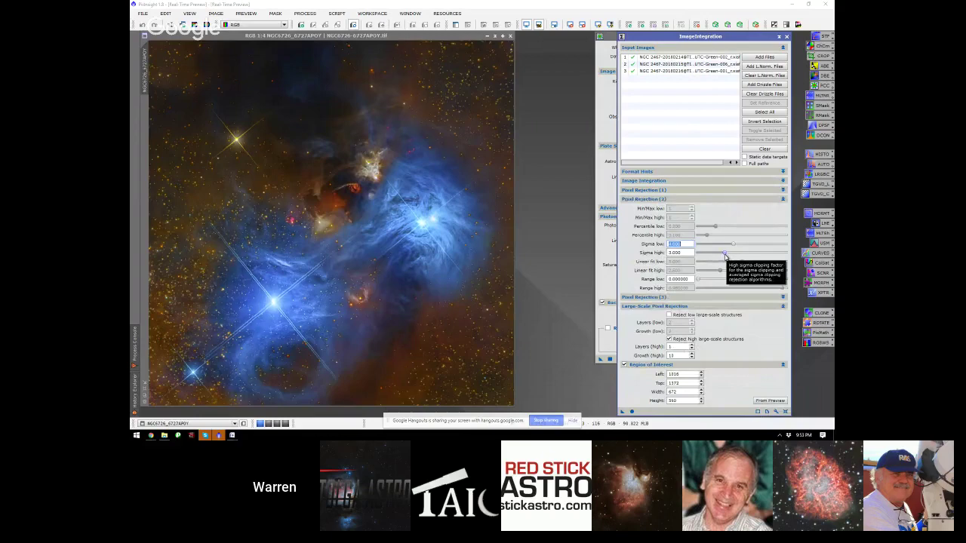
# - Drag Sigma high well above 3.000, then ease it back to about 9.5
pyautogui.moveTo(725, 257); pyautogui.dragTo(793, 262)
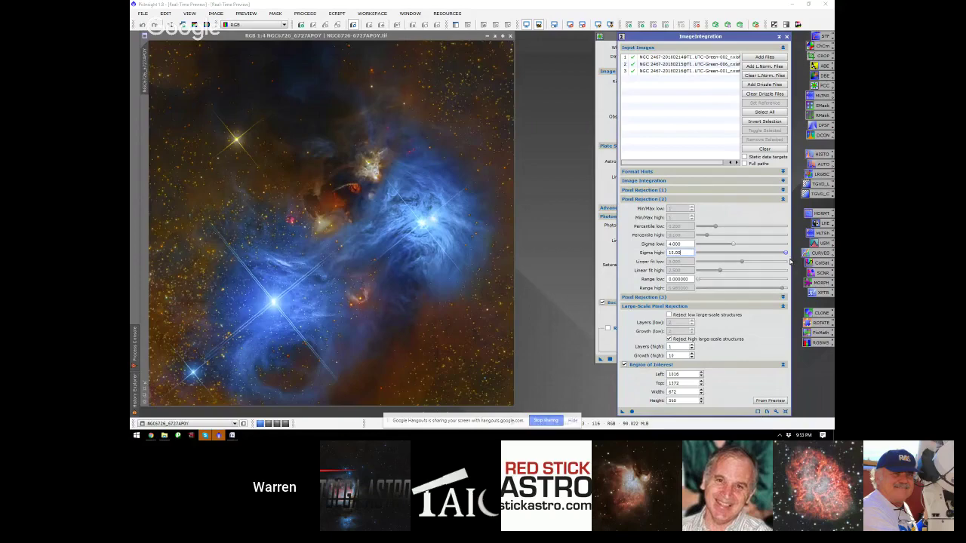
pyautogui.moveTo(784, 253); pyautogui.dragTo(773, 253)
pyautogui.click(312, 14)
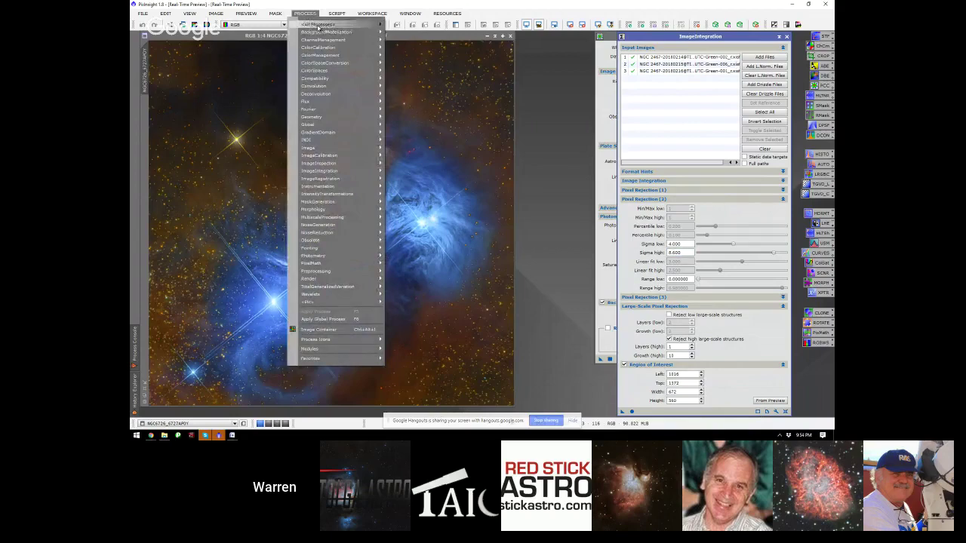
# - Open LocalNormalization from Process > <All Processes>
pyautogui.moveTo(318, 26)
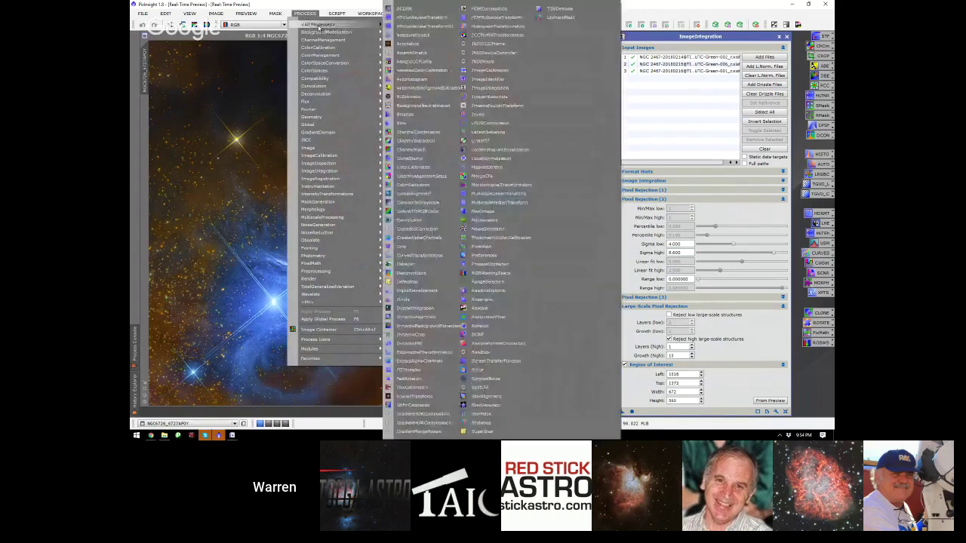
pyautogui.click(507, 163)
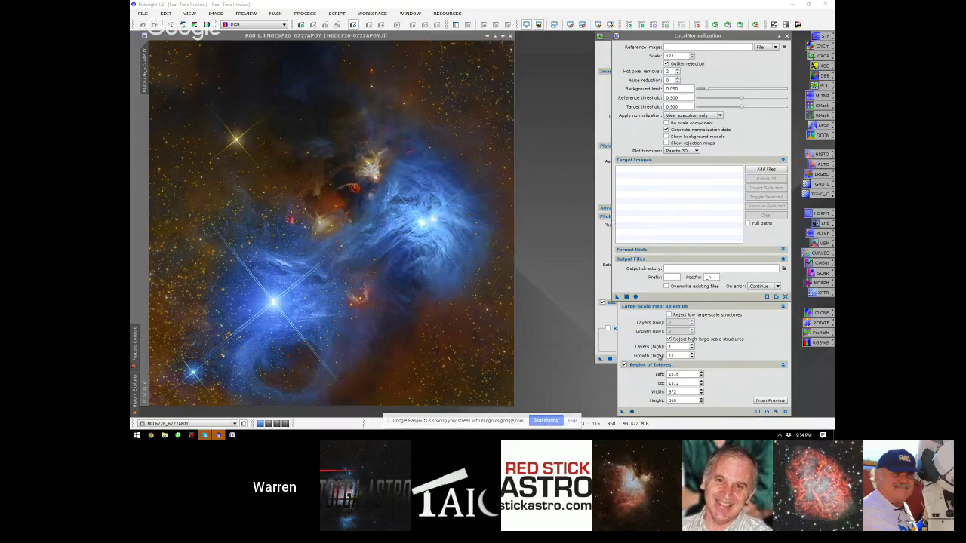
# - Expand ImageIntegration's Image Integration and Pixel Rejection (1) sections for review, then shade the window
pyautogui.click(767, 343)
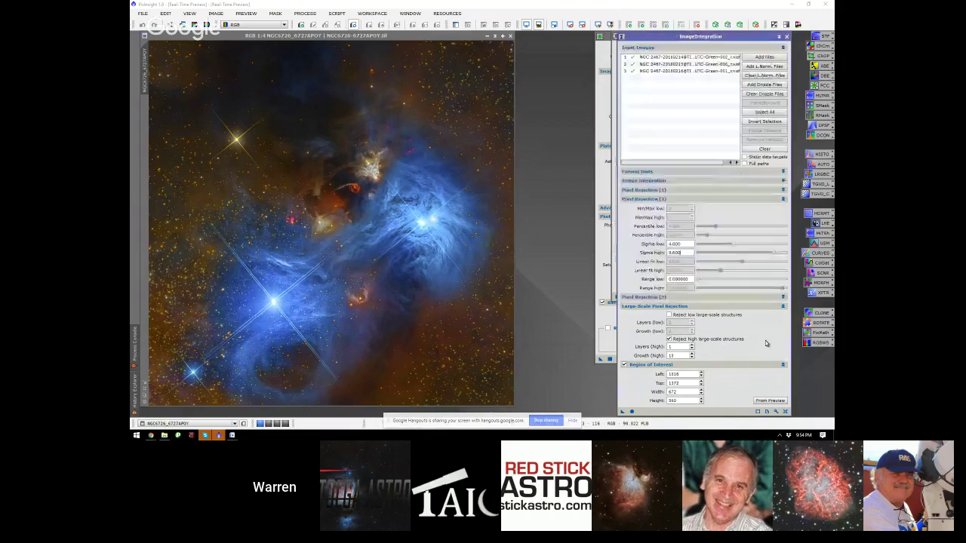
pyautogui.click(683, 181)
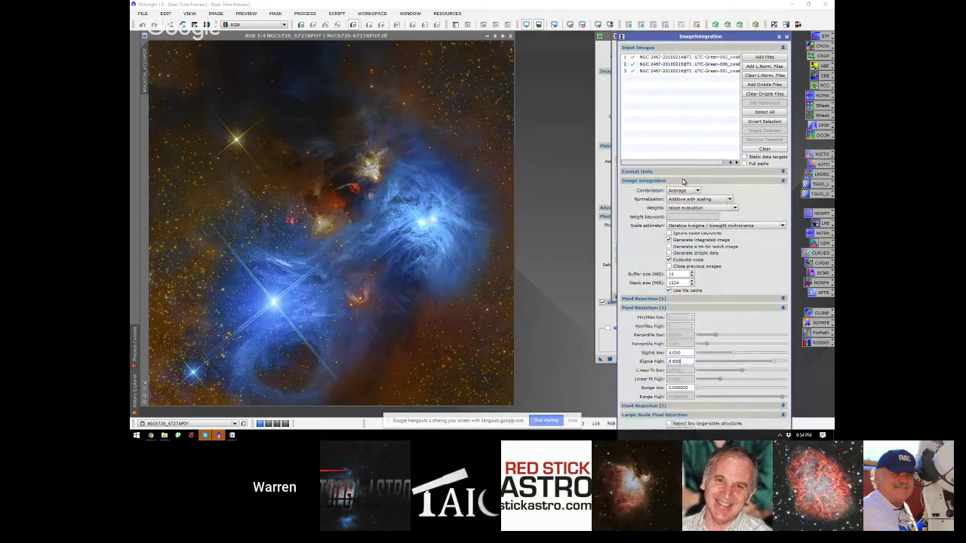
pyautogui.click(647, 299)
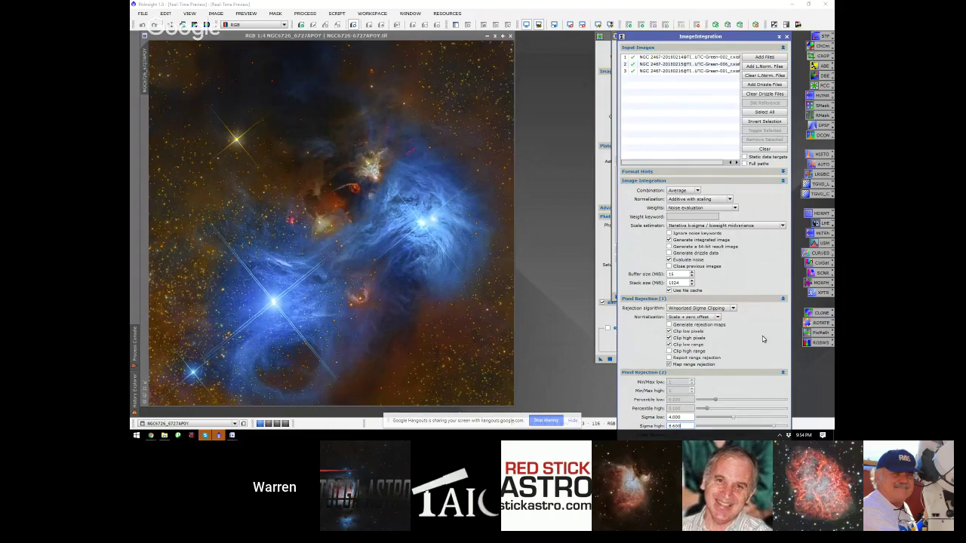
pyautogui.click(779, 37)
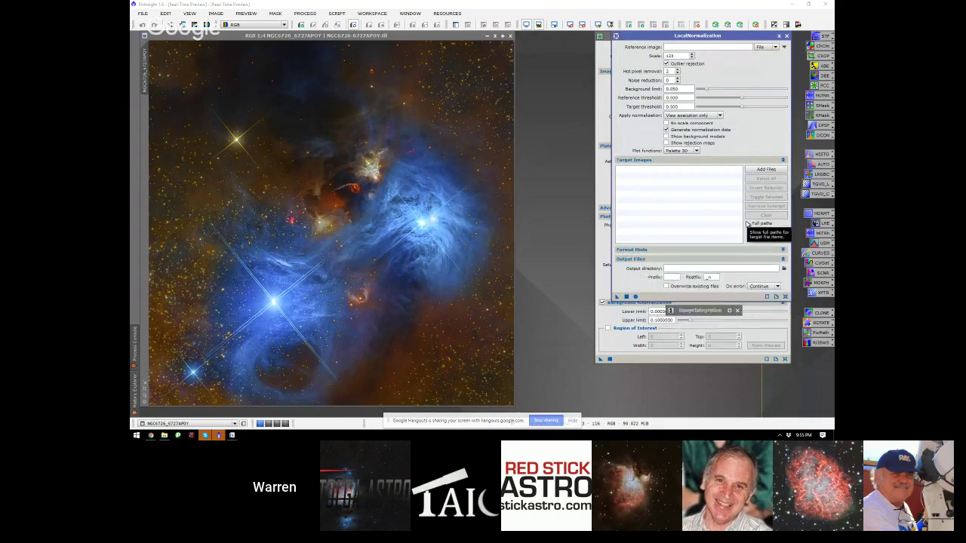
# - Check LocalNormalization's reference image and Format Hints, shade it, and unshade ImageIntegration
pyautogui.click(712, 48)
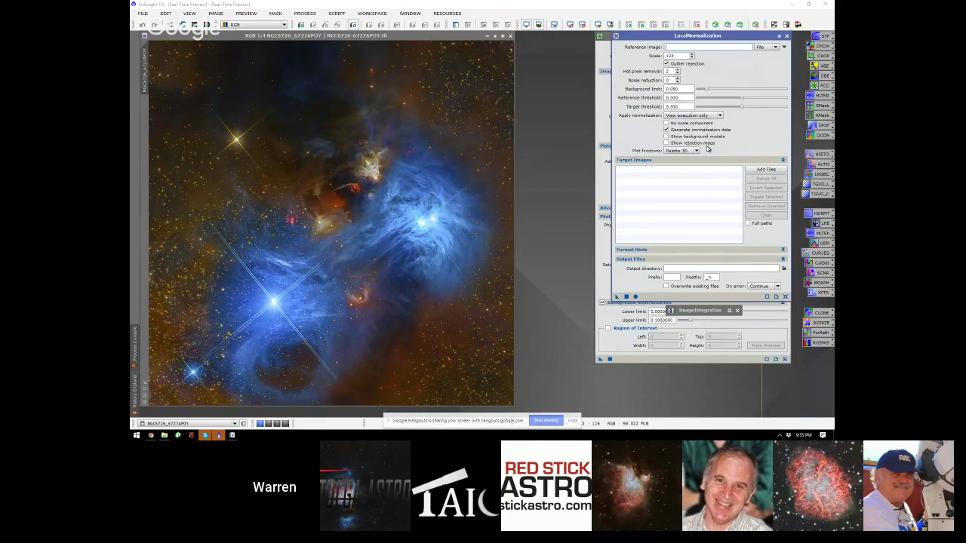
pyautogui.click(726, 250)
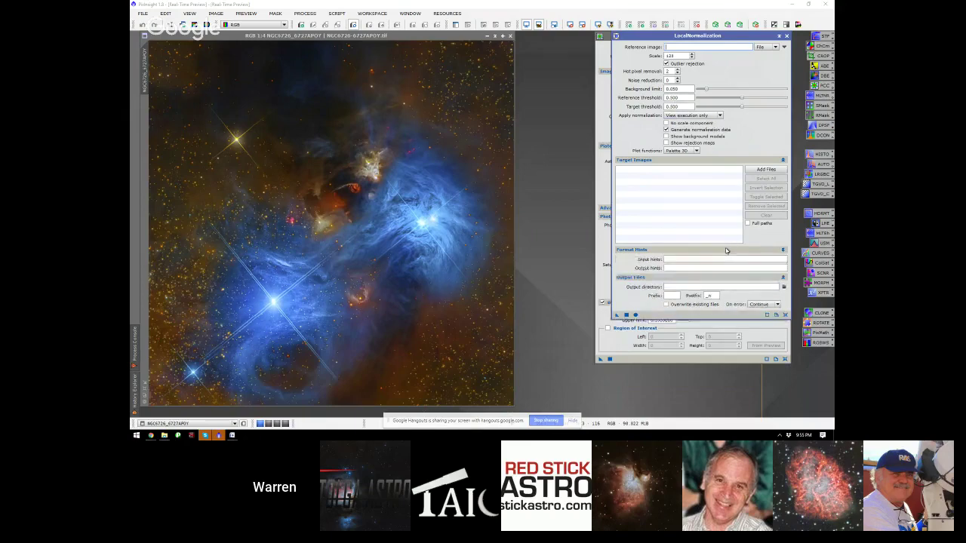
pyautogui.click(779, 37)
pyautogui.doubleClick(713, 310)
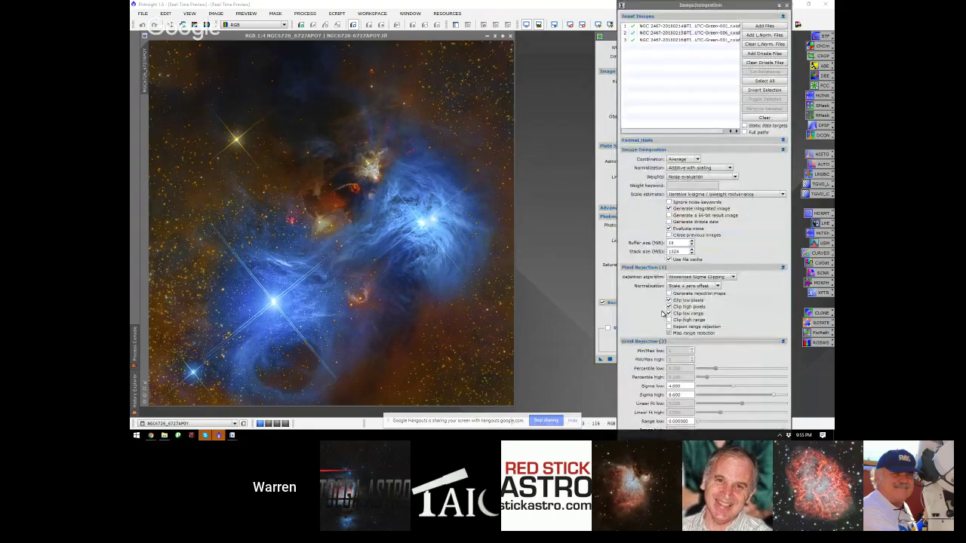
# - Collapse the Image Integration, Pixel Rejection (1) and Pixel Rejection (2) sections in ImageIntegration
pyautogui.click(783, 150)
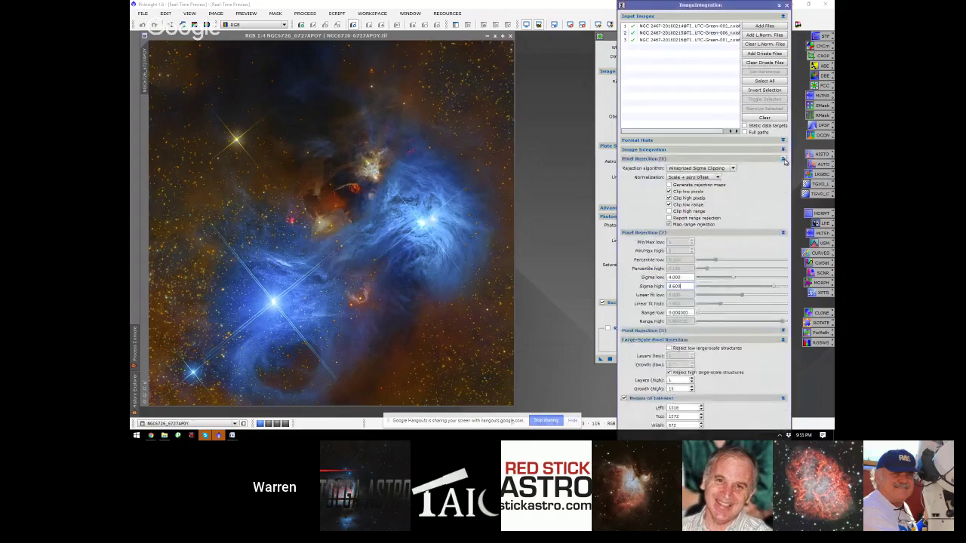
pyautogui.click(783, 159)
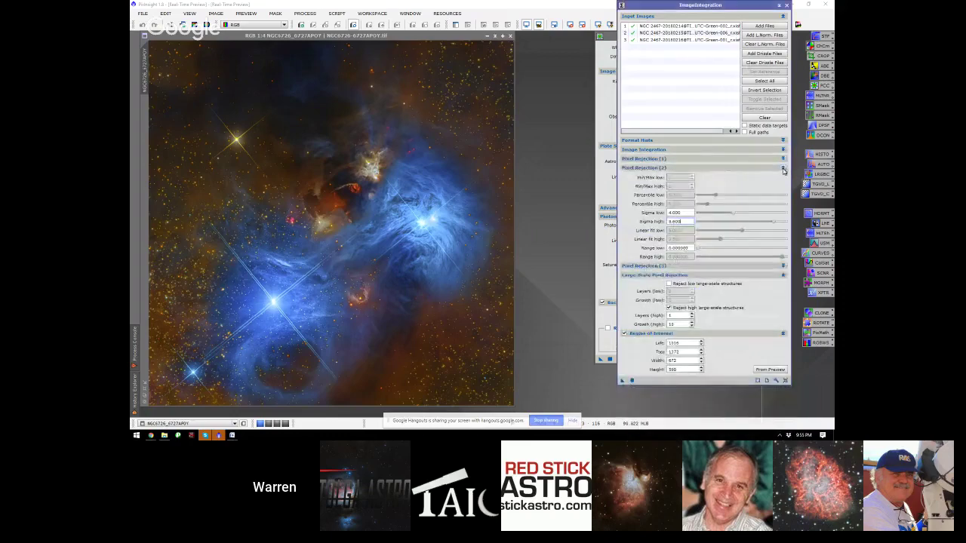
pyautogui.click(783, 168)
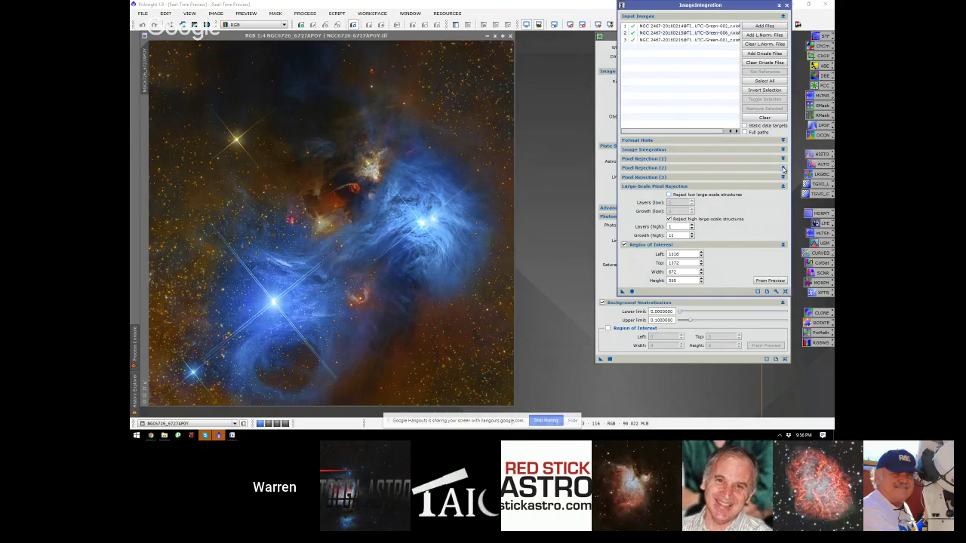
# - Launch the BatchPreprocessing script from Script > Batch Processing
pyautogui.click(335, 14)
pyautogui.moveTo(378, 29)
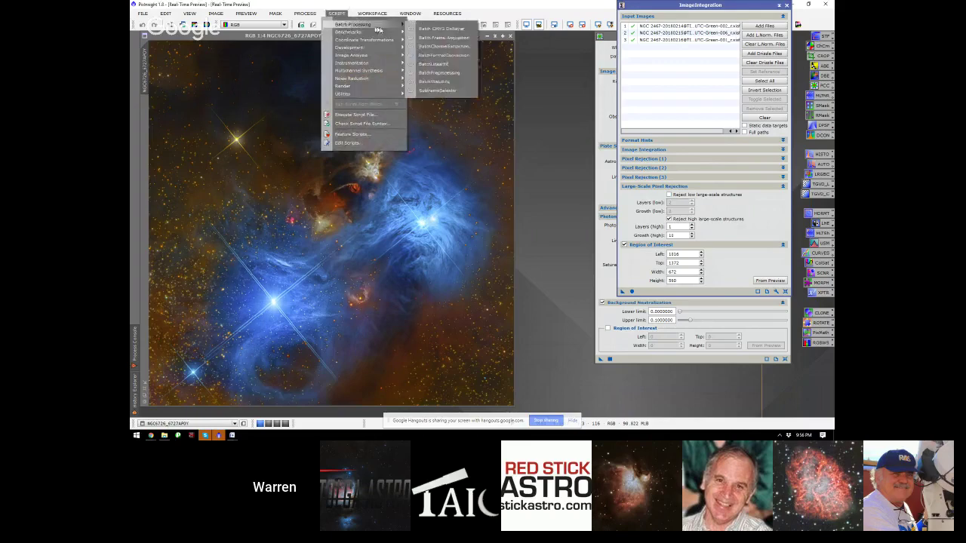
pyautogui.click(454, 75)
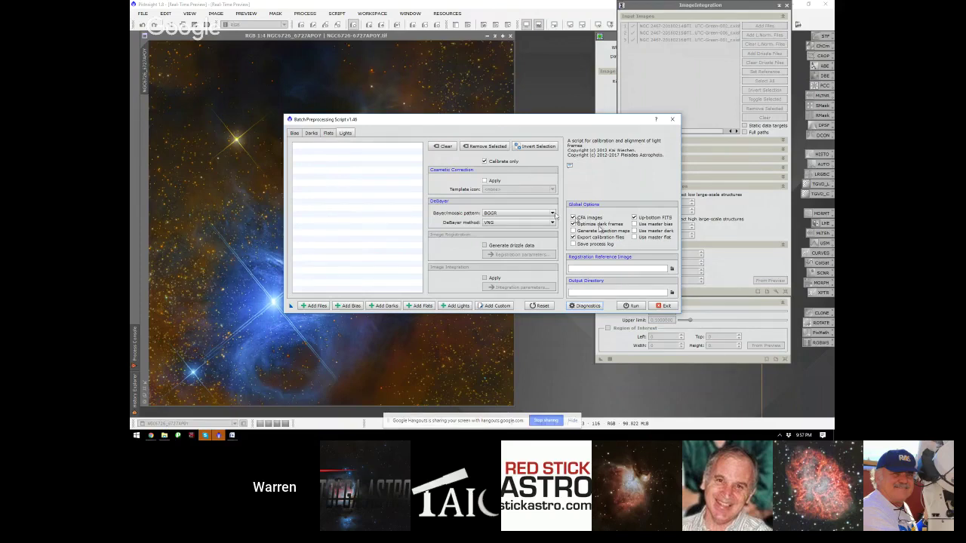
# - Uncheck Calibrate only in BatchPreprocessing to enable image registration, then close the script
pyautogui.click(485, 161)
pyautogui.click(485, 161)
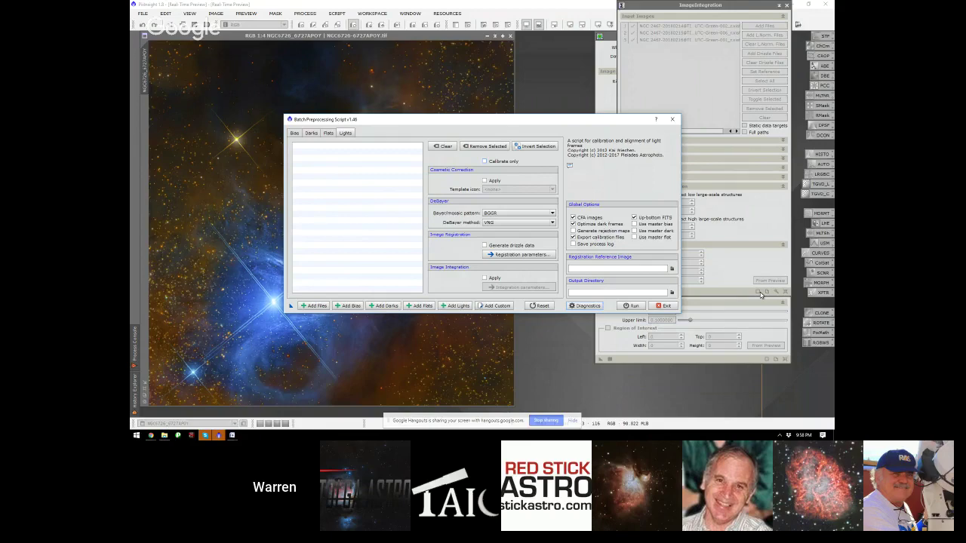
pyautogui.click(659, 306)
# - Dismiss the script's closing message and close the ImageIntegration and LocalNormalization windows
pyautogui.click(467, 229)
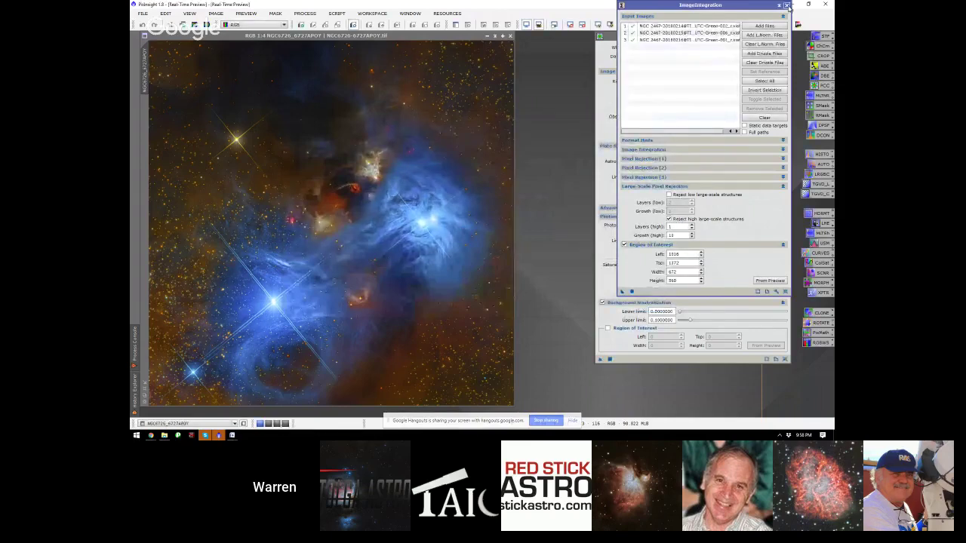
pyautogui.click(786, 6)
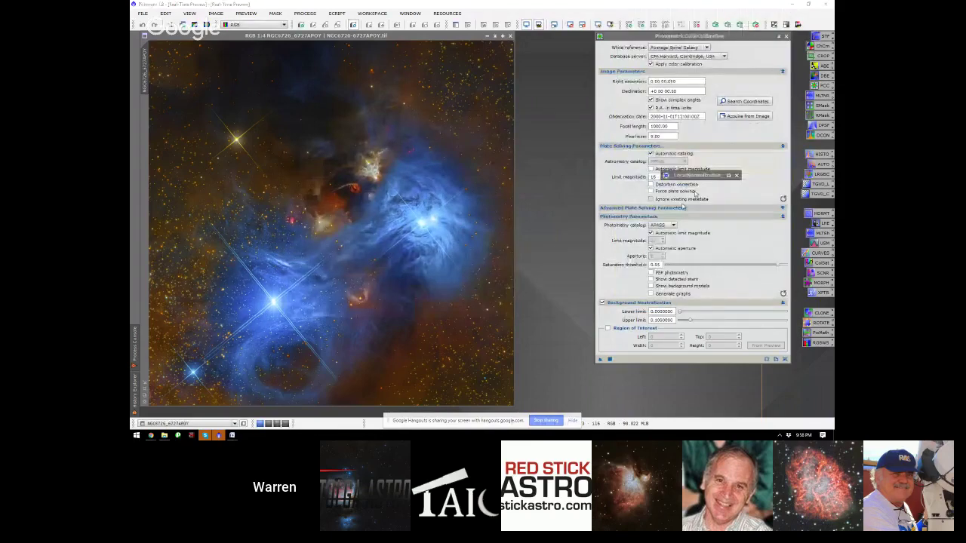
pyautogui.click(736, 176)
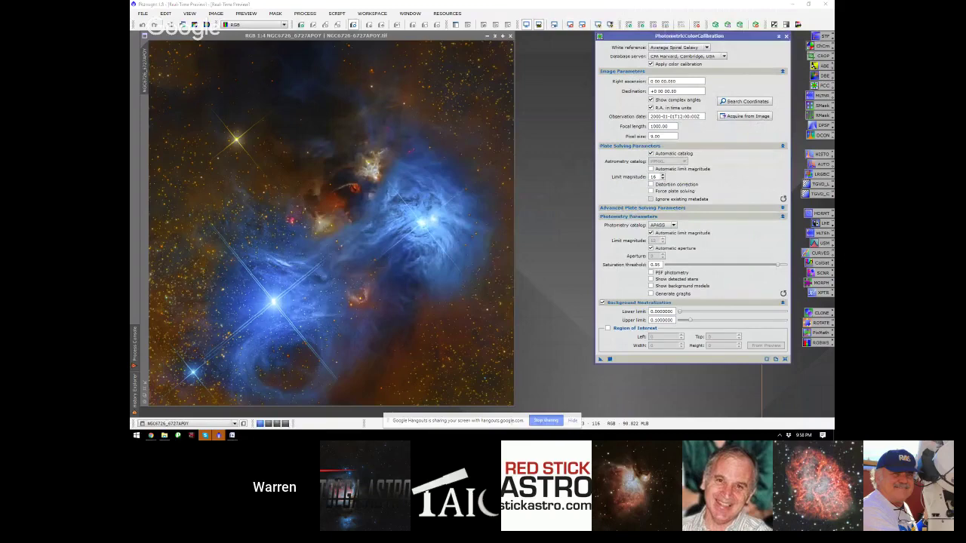
# - Open the ColorSaturation process from the Process menu, then close it again
pyautogui.click(305, 15)
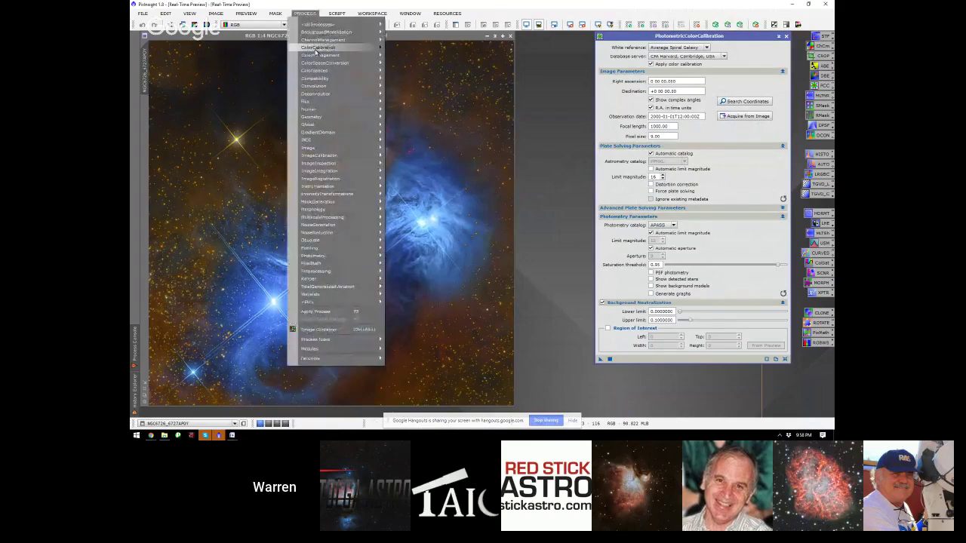
pyautogui.moveTo(317, 50)
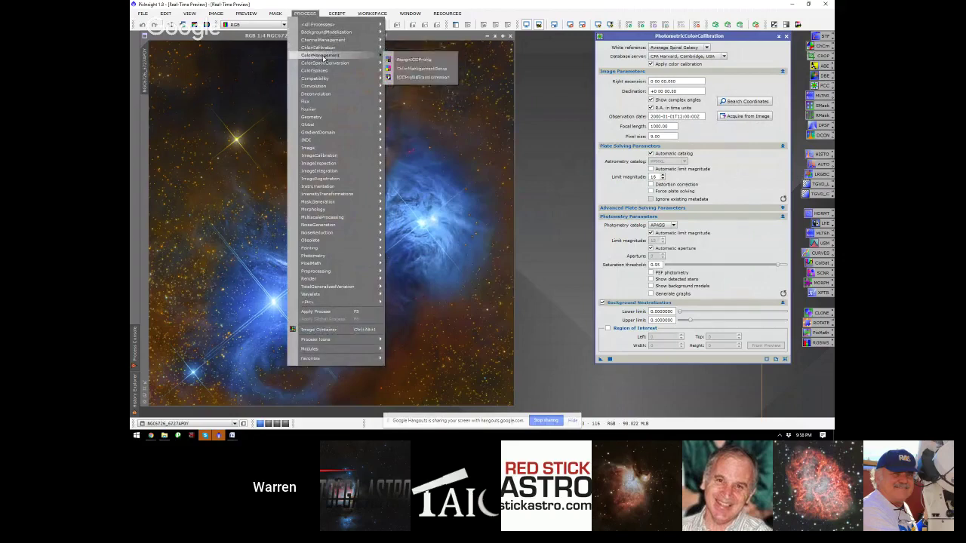
pyautogui.moveTo(336, 93)
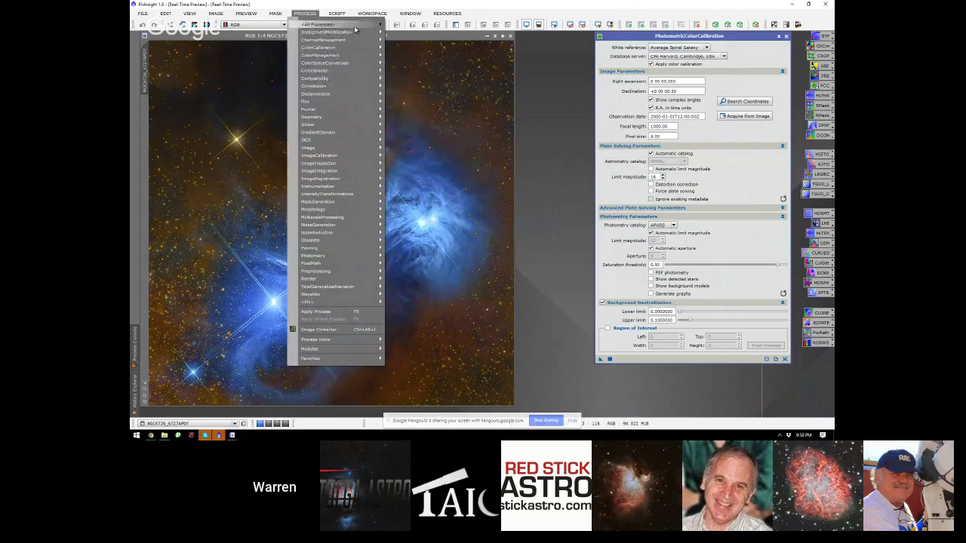
pyautogui.moveTo(355, 29)
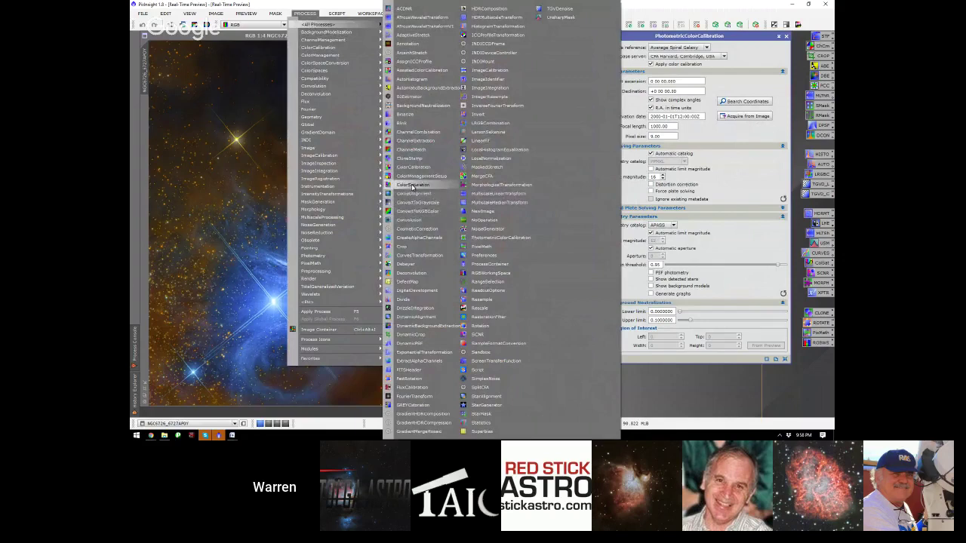
pyautogui.click(412, 186)
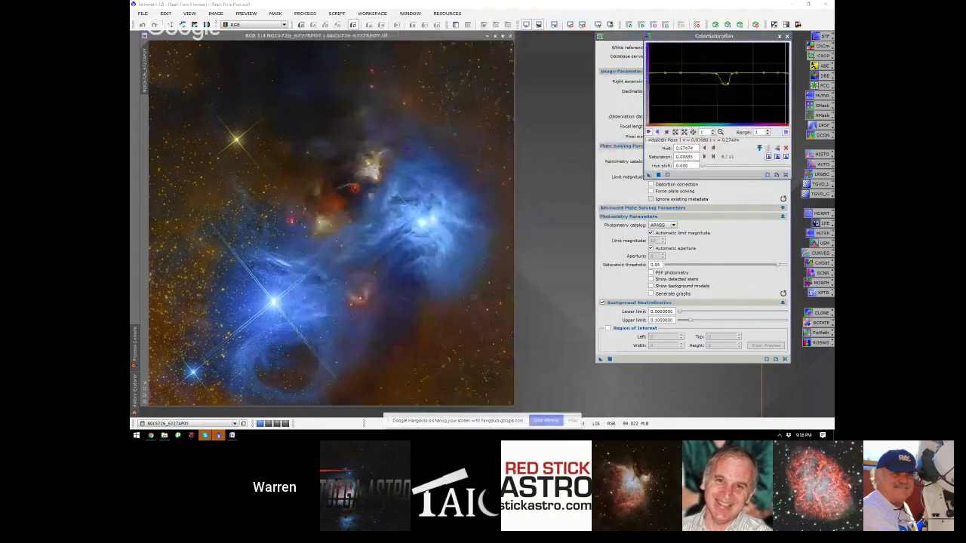
pyautogui.click(787, 36)
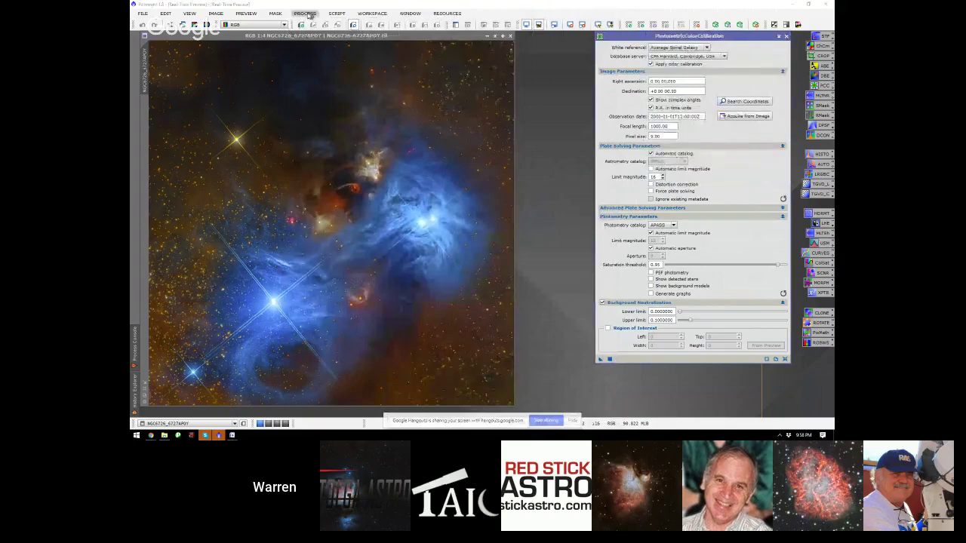
# - Open the ColorCalibration process, then switch to the IP4AP PixInsight Reloaded page in Chrome
pyautogui.click(307, 14)
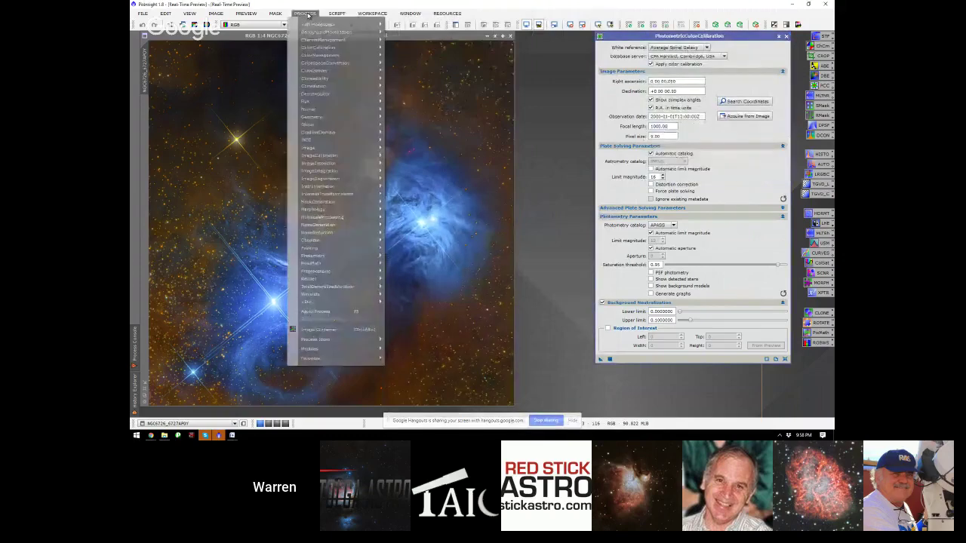
pyautogui.moveTo(321, 24)
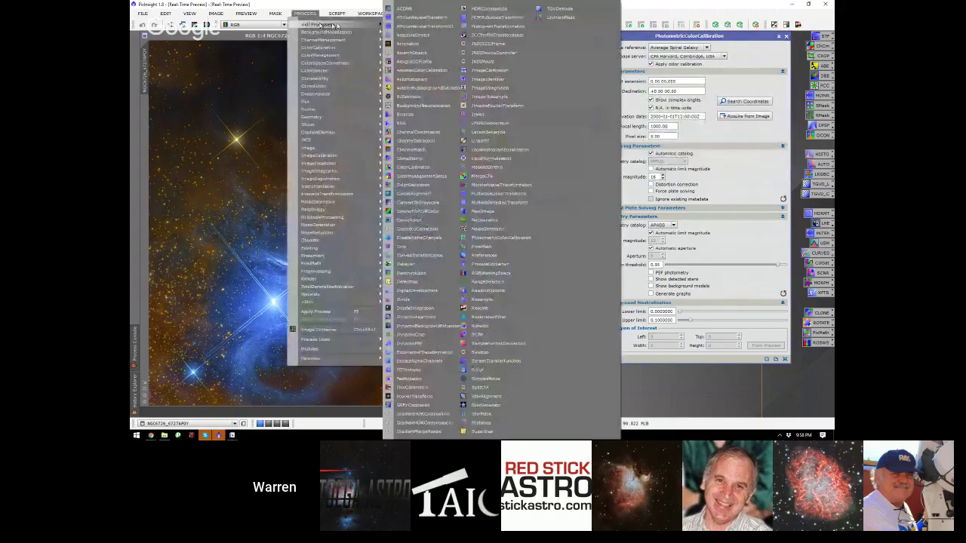
pyautogui.click(417, 172)
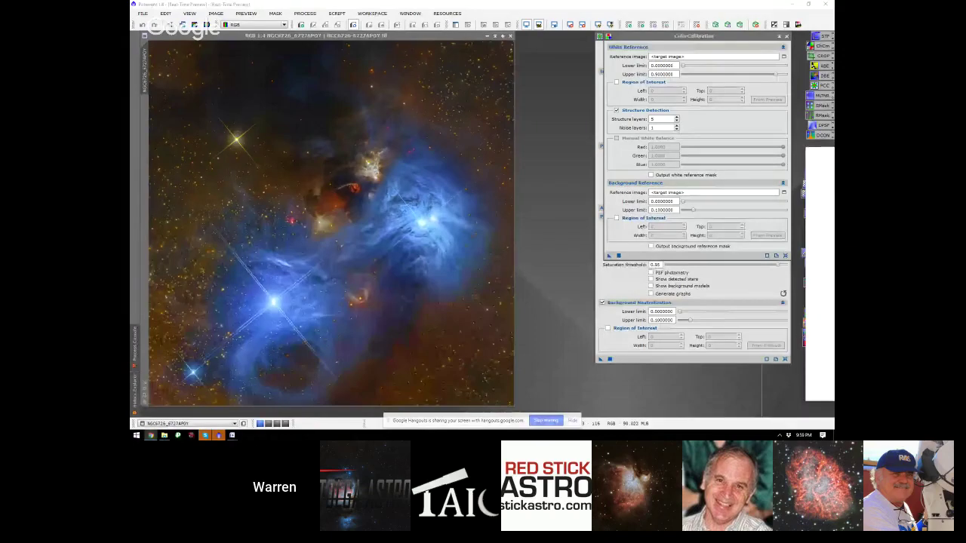
pyautogui.hotkey('alt', 'Tab')
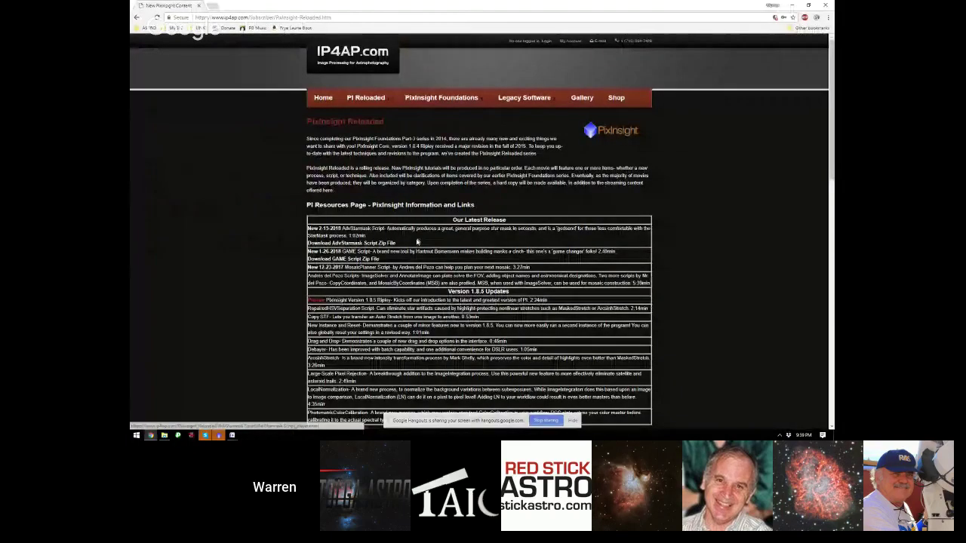
# - Scroll the PixInsight Reloaded page, then restore, move and minimize Chrome and drag it back over PixInsight
pyautogui.scroll(-1, 367, 252)
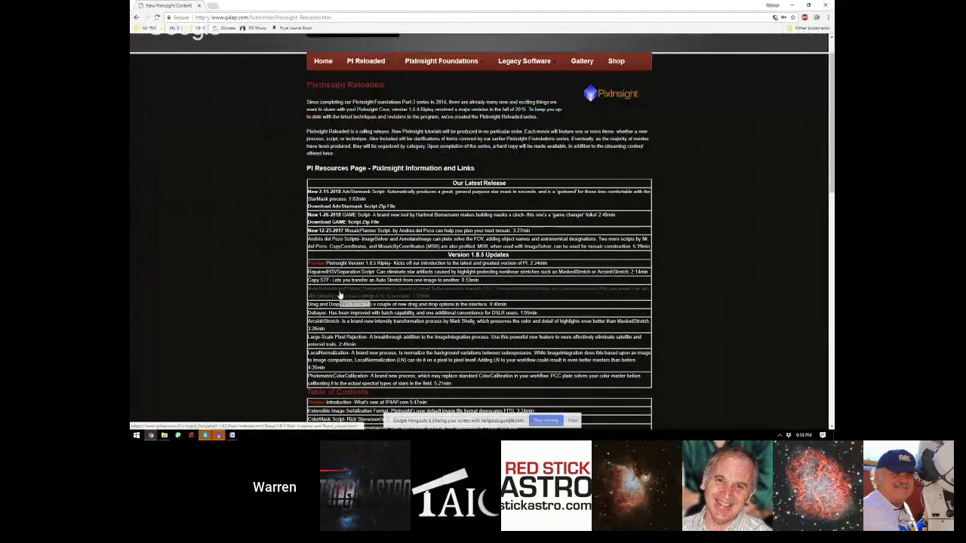
pyautogui.scroll(-3, 447, 279)
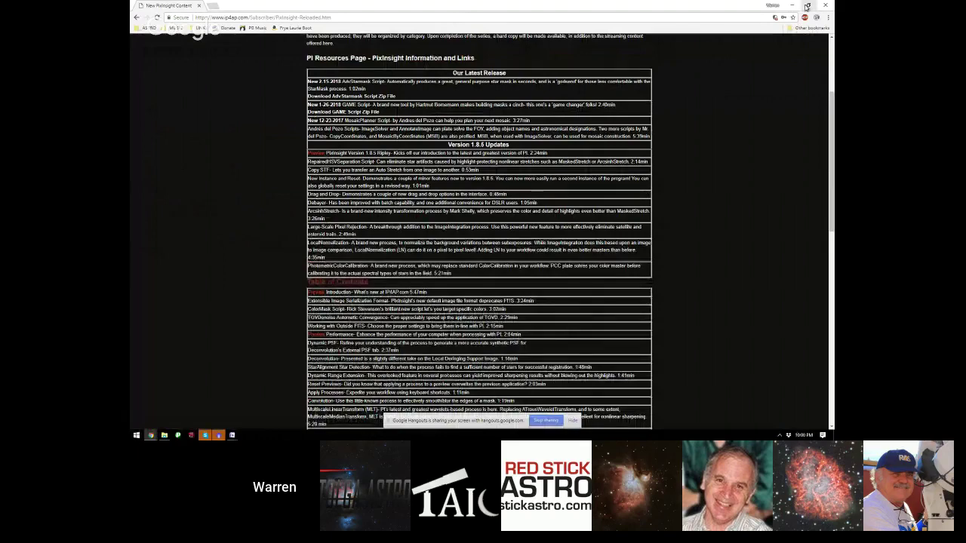
pyautogui.click(806, 6)
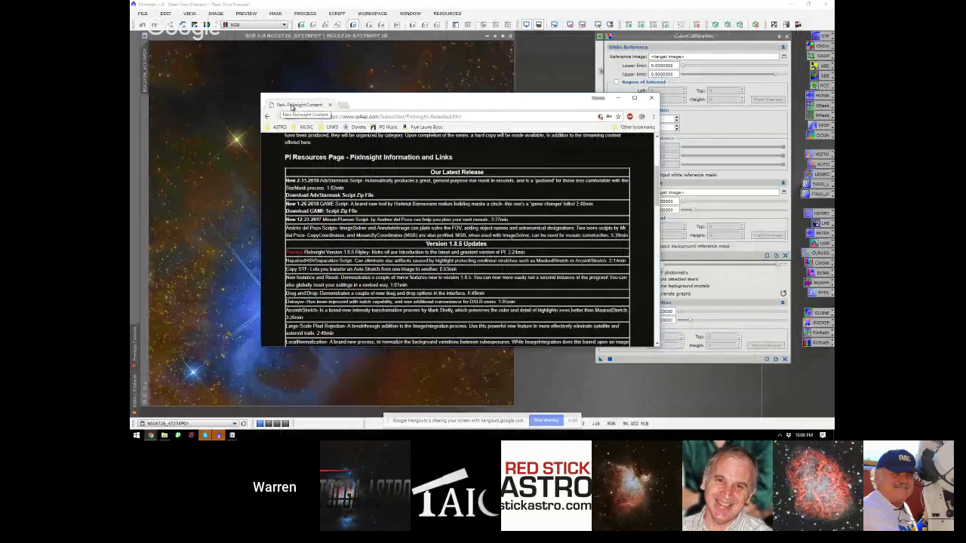
pyautogui.moveTo(281, 105); pyautogui.dragTo(294, 111)
pyautogui.click(618, 102)
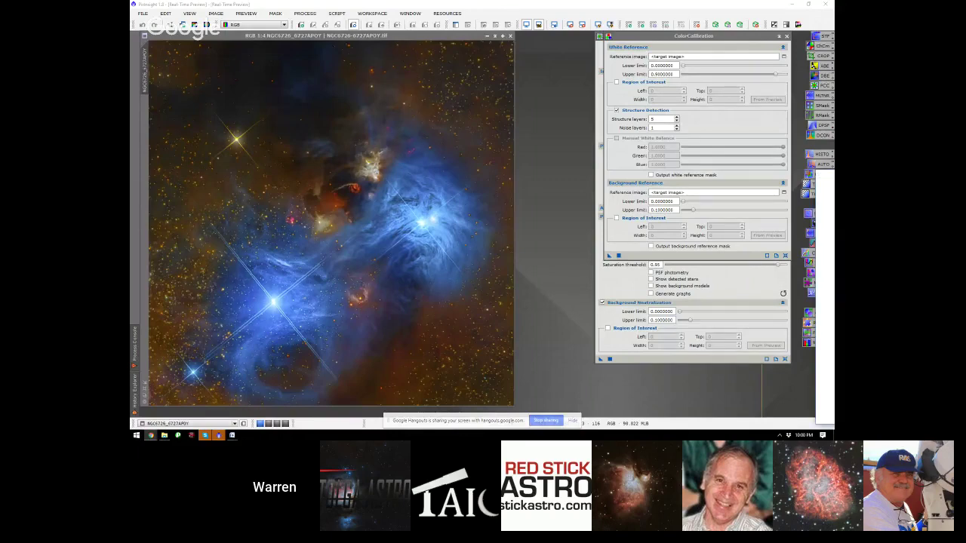
pyautogui.moveTo(833, 173); pyautogui.dragTo(700, 174)
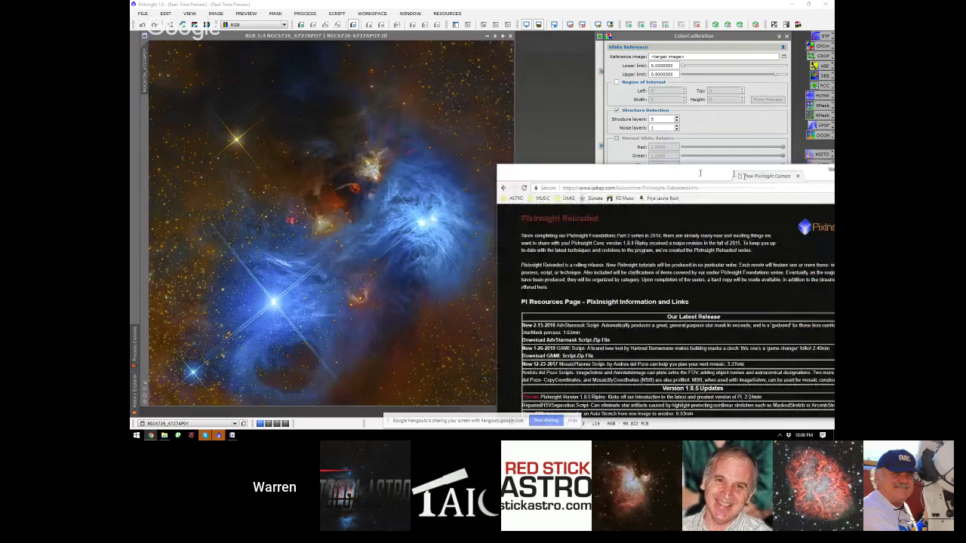
# - Maximize Chrome, show the PI Reloaded menu, and scroll through the Version 1.8.5 updates and tutorial list
pyautogui.doubleClick(700, 174)
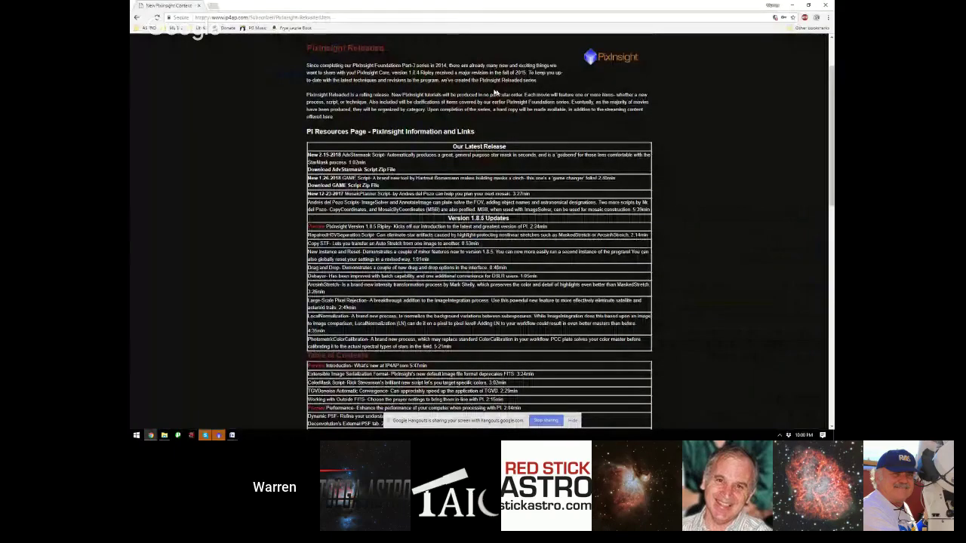
pyautogui.scroll(1, 495, 92)
pyautogui.click(373, 115)
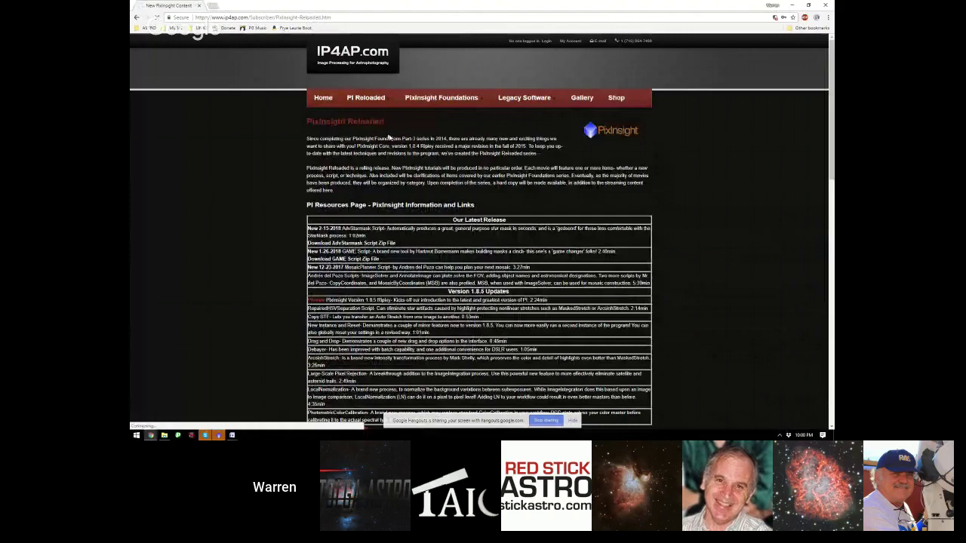
pyautogui.scroll(-1, 390, 137)
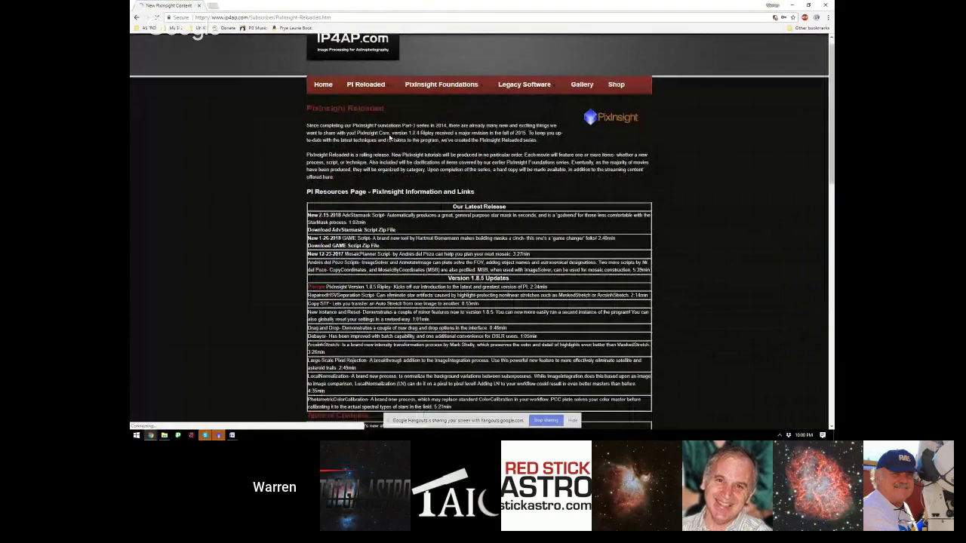
pyautogui.scroll(-4, 342, 235)
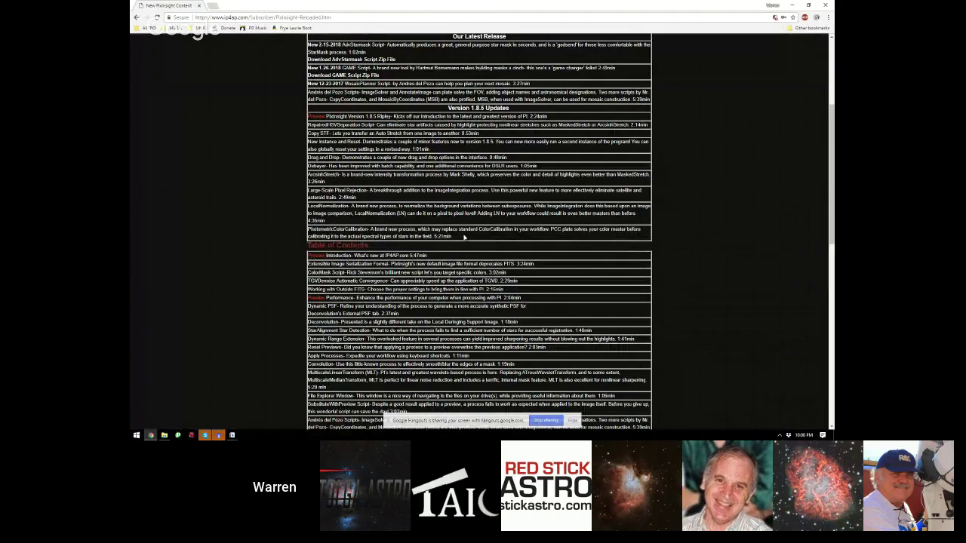
pyautogui.scroll(5, 464, 238)
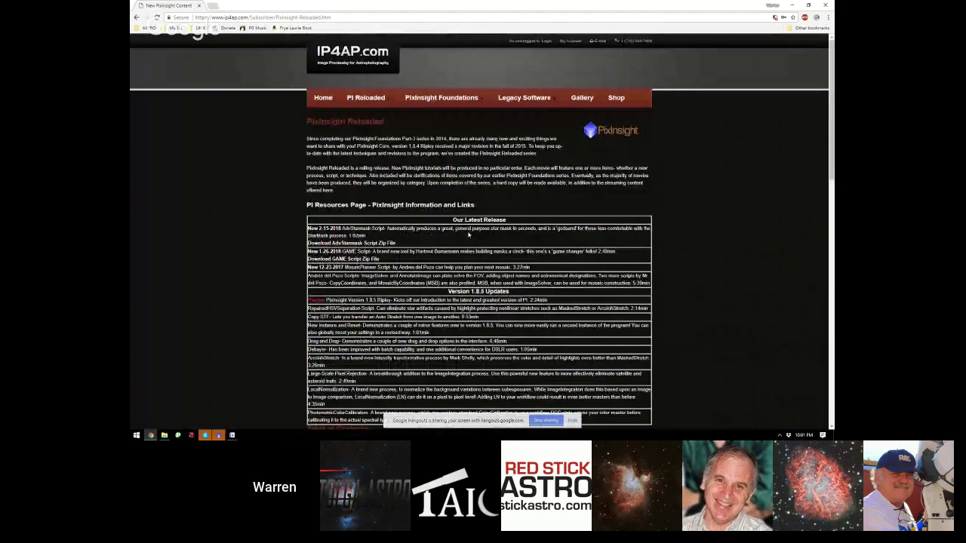
pyautogui.scroll(-10, 468, 235)
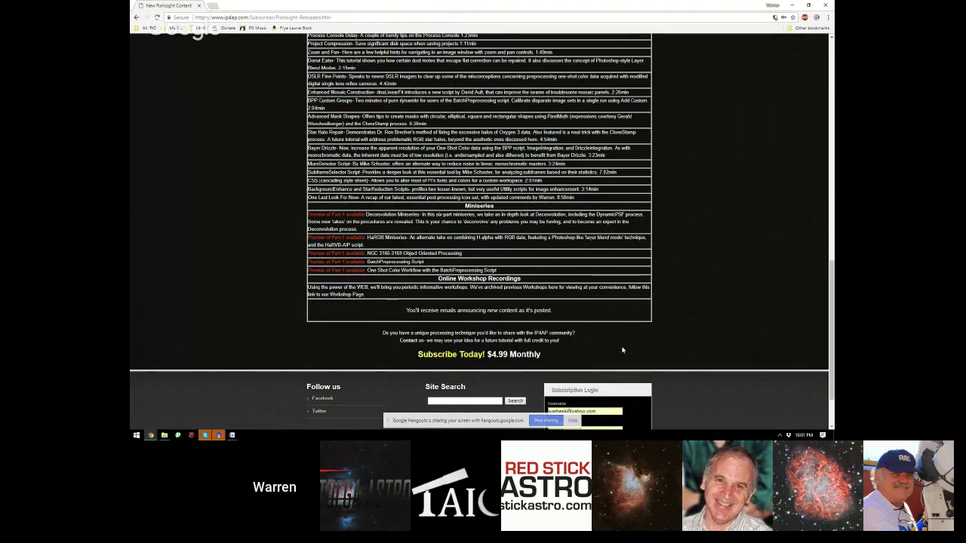
pyautogui.scroll(1, 623, 350)
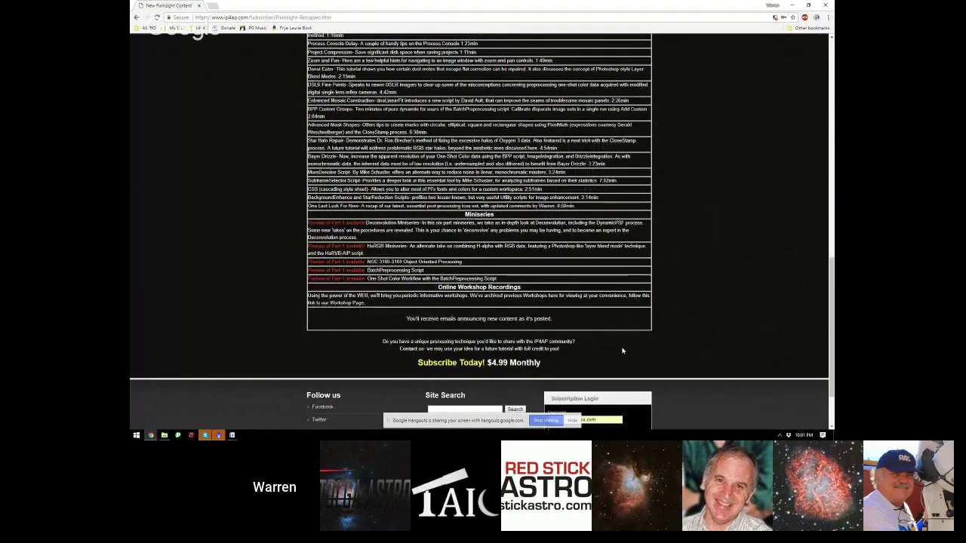
pyautogui.scroll(10, 623, 350)
pyautogui.moveTo(473, 96)
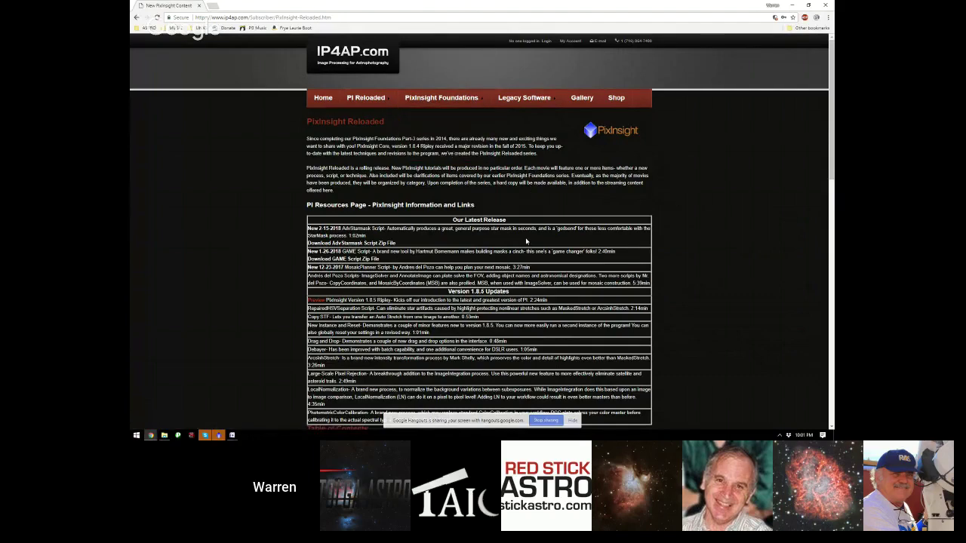
pyautogui.scroll(-1, 526, 240)
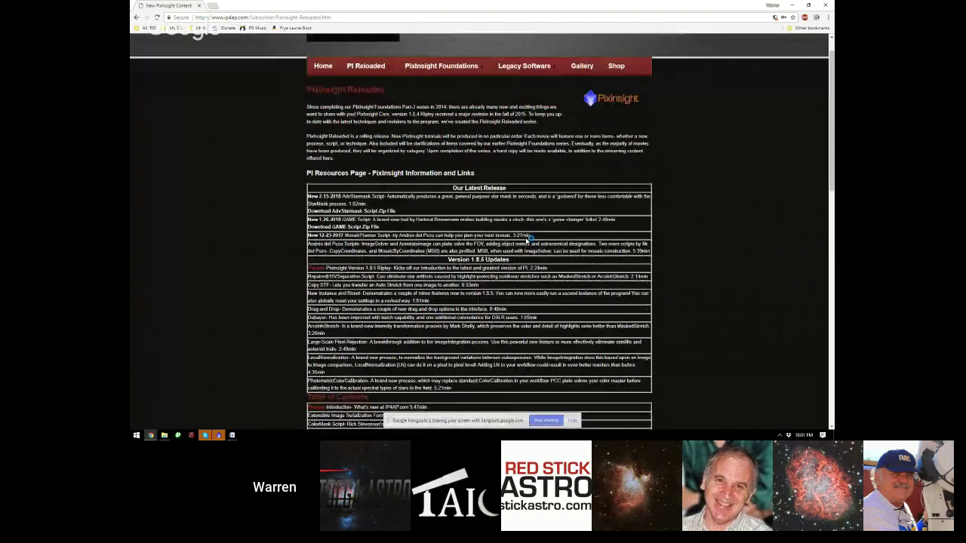
pyautogui.scroll(-2, 526, 240)
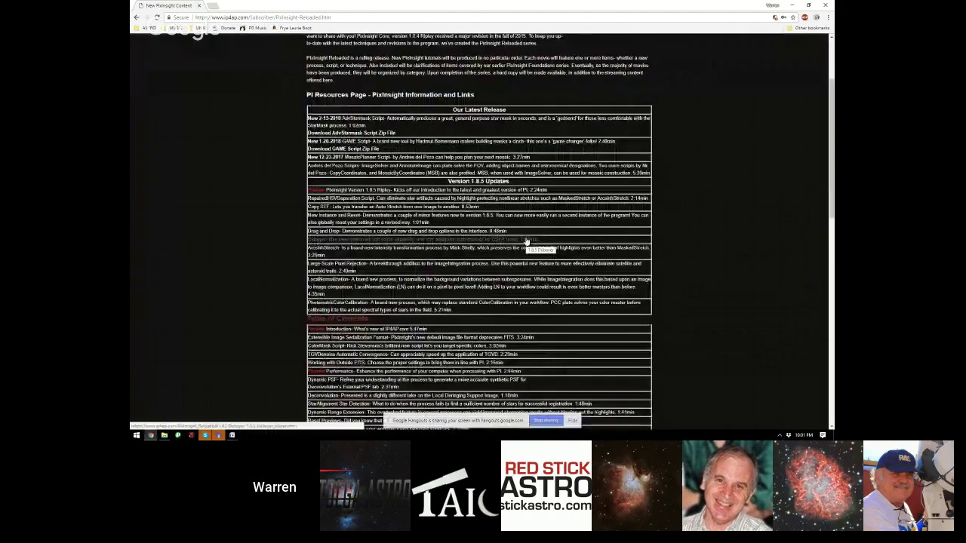
# - Minimize Chrome and move ColorCalibration left of PhotometricColorCalibration over the nebula image
pyautogui.click(809, 5)
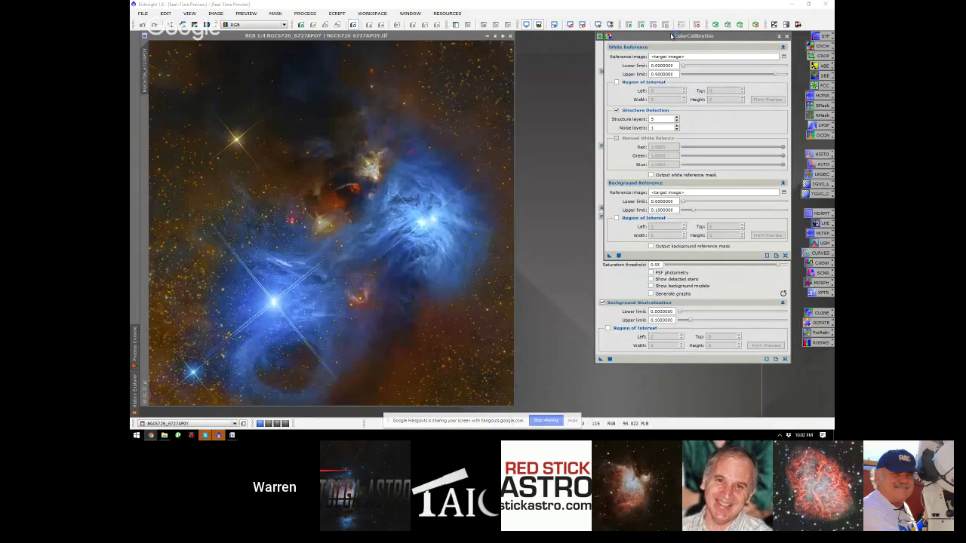
pyautogui.moveTo(671, 36); pyautogui.dragTo(473, 35)
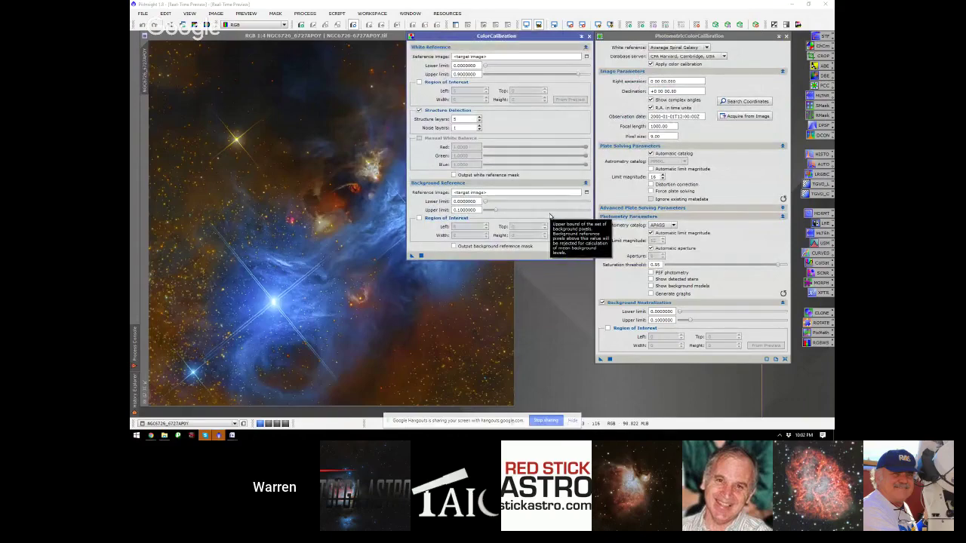
pyautogui.click(739, 38)
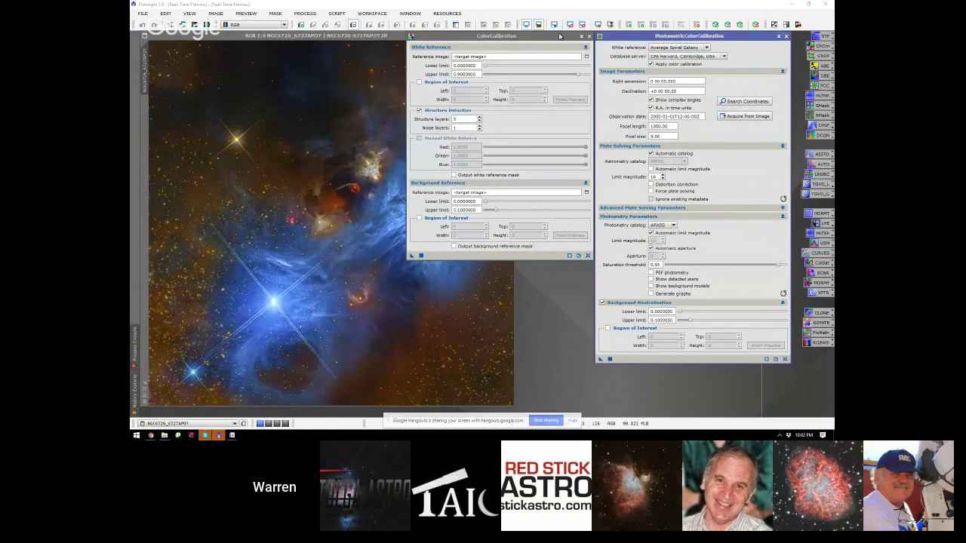
pyautogui.click(557, 37)
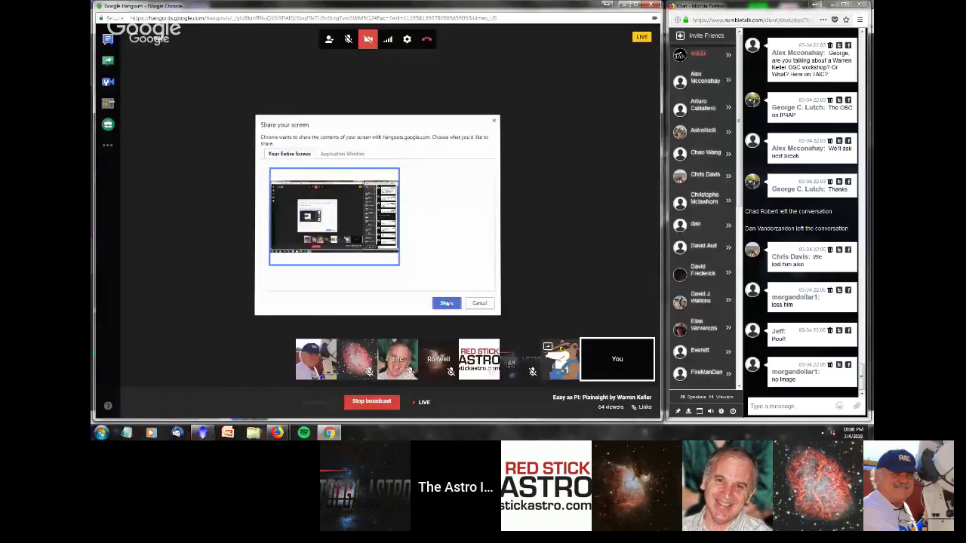
# - Choose Your Entire Screen in Hangouts' Share your screen dialog and share it
pyautogui.click(445, 302)
pyautogui.click(368, 41)
# - Dismiss the stray console menu and bring the Google Hangouts window in front of PixInsight
pyautogui.click(478, 3)
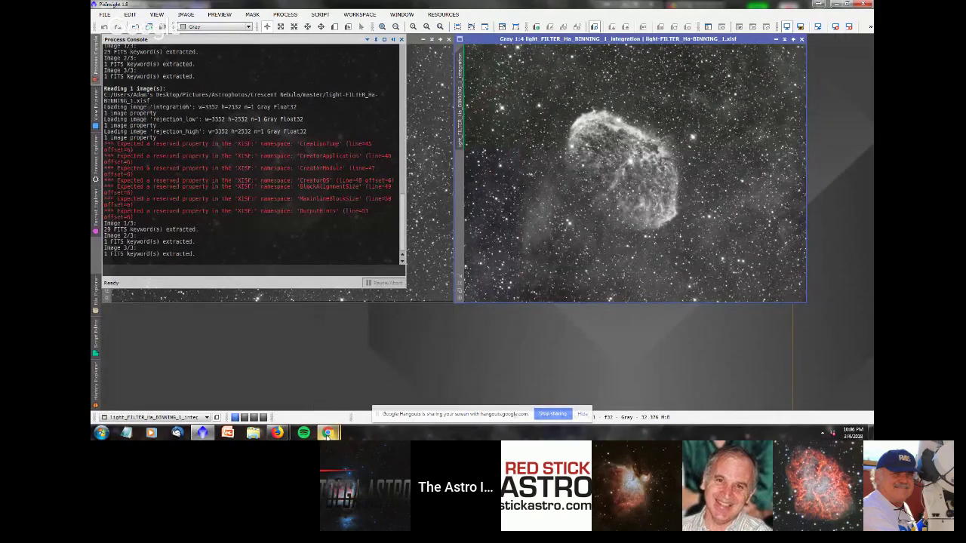
pyautogui.moveTo(329, 433)
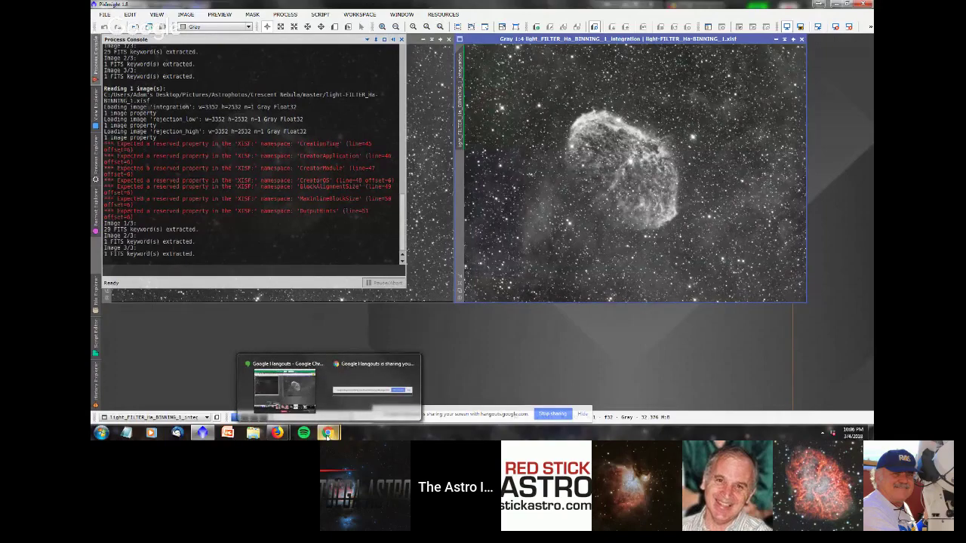
pyautogui.click(298, 373)
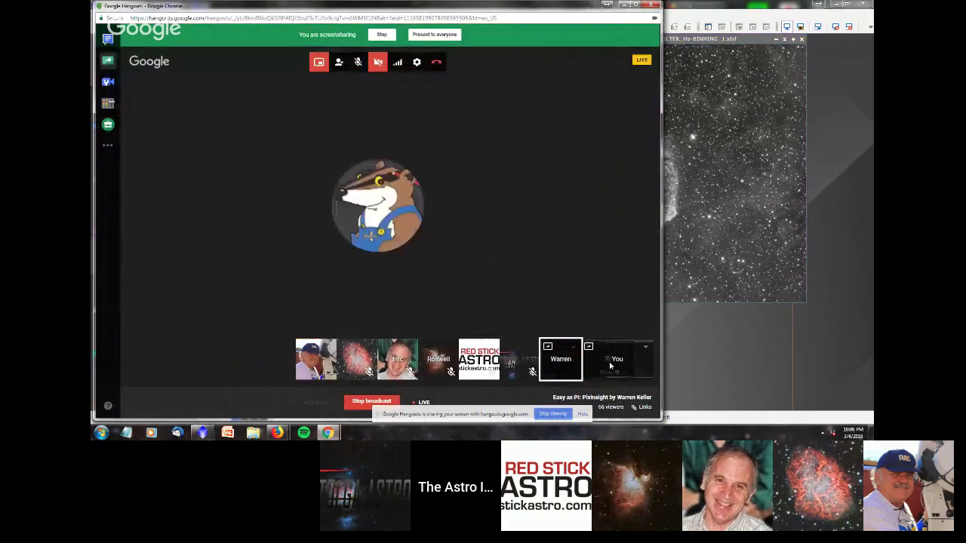
# - Show the shared screen in Hangouts, bring PixInsight forward, and open the Process Explorer list
pyautogui.click(610, 365)
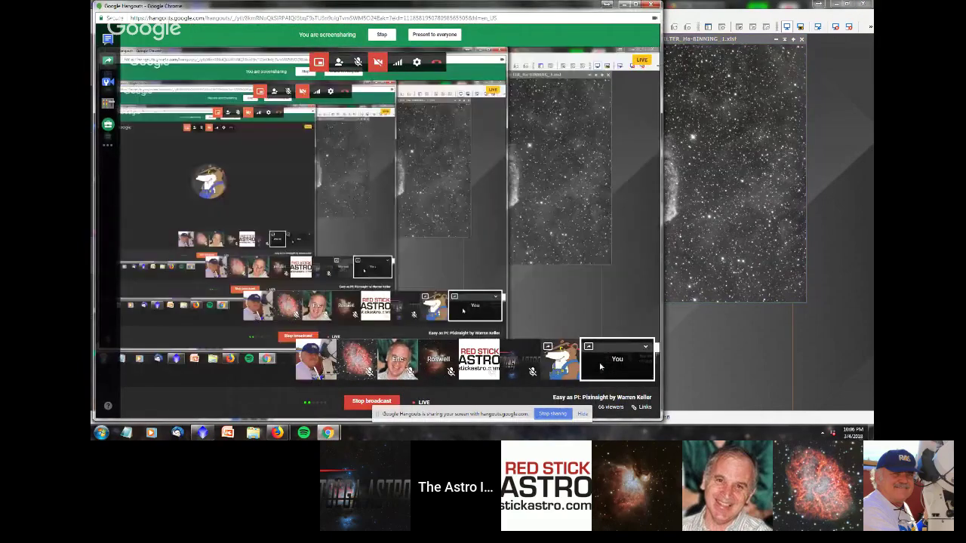
pyautogui.click(700, 364)
pyautogui.moveTo(700, 363); pyautogui.dragTo(471, 353)
pyautogui.click(96, 110)
pyautogui.click(96, 156)
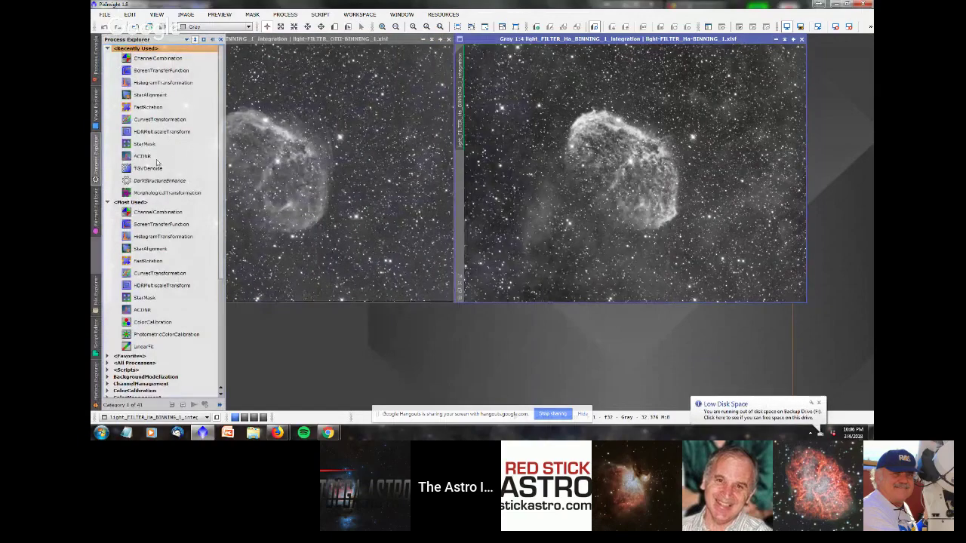
# - Open PhotometricColorCalibration from the Process Explorer list
pyautogui.doubleClick(156, 336)
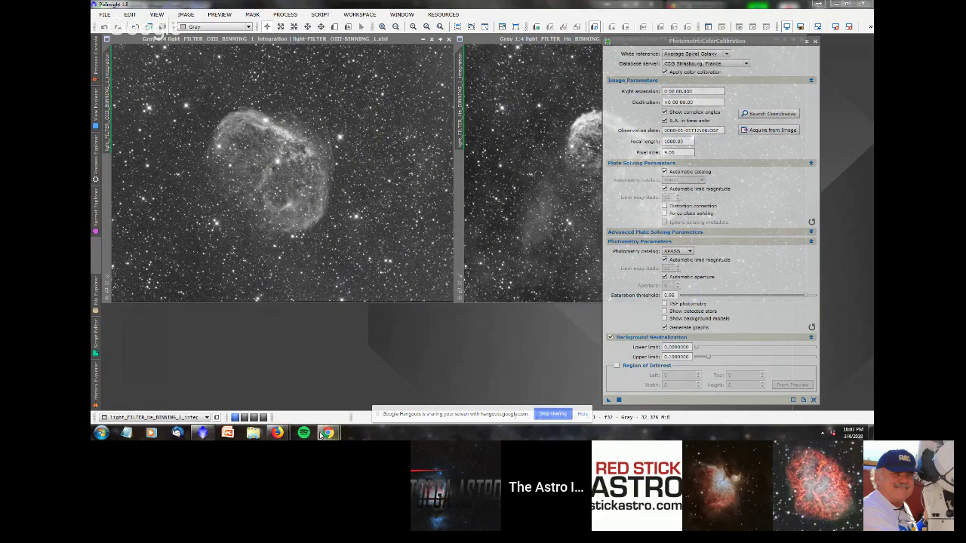
pyautogui.moveTo(332, 436)
pyautogui.click(696, 54)
pyautogui.click(698, 55)
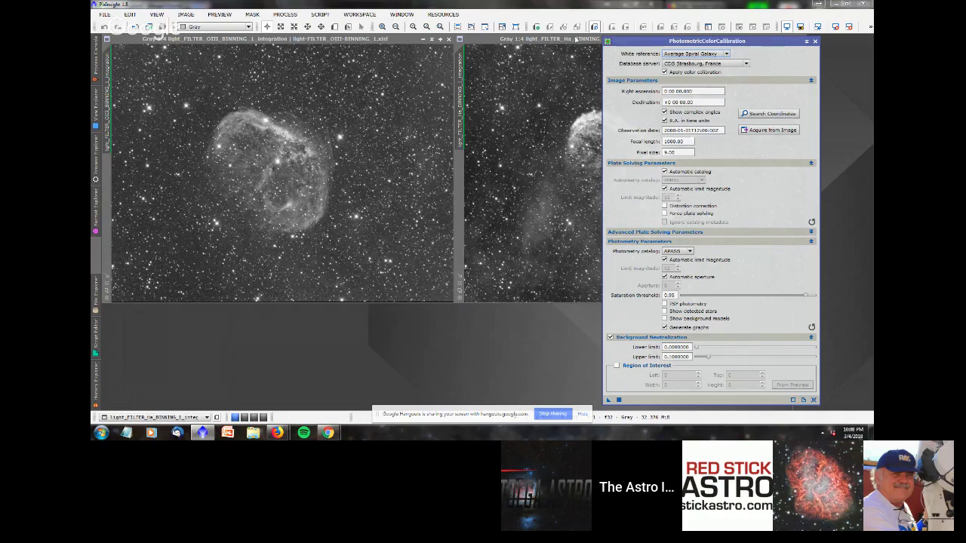
# - Open FITSHeader from <All Processes> in Process Explorer and move it off the images
pyautogui.moveTo(650, 132)
pyautogui.click(93, 171)
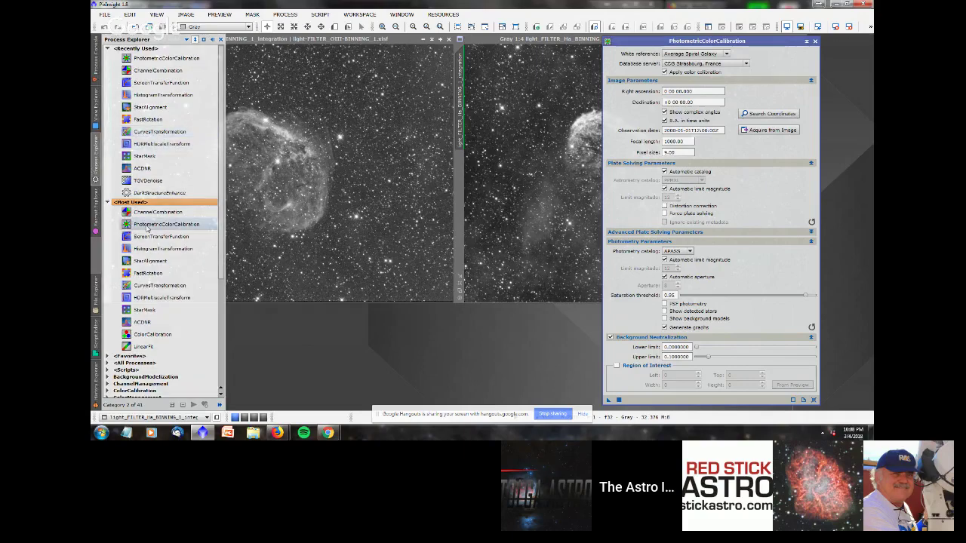
pyautogui.doubleClick(136, 363)
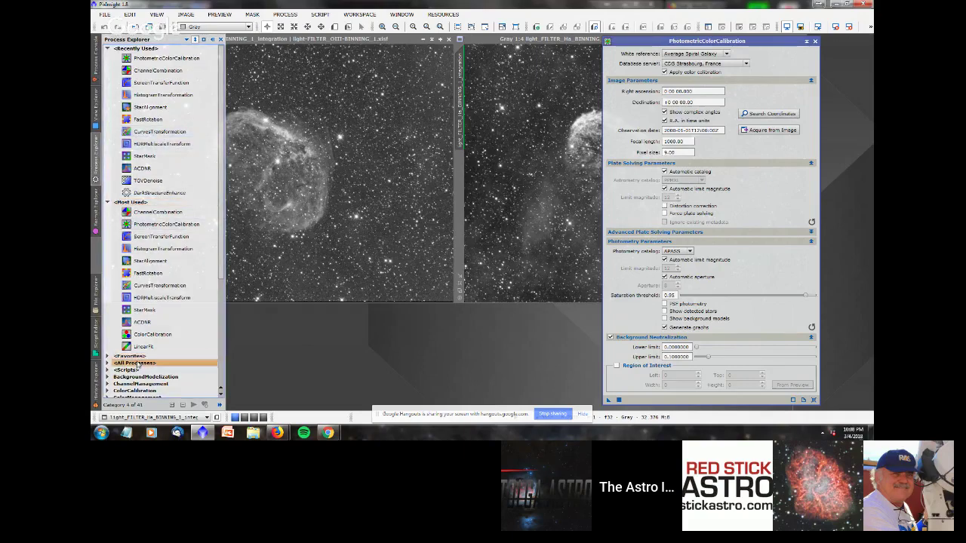
pyautogui.scroll(-15, 163, 279)
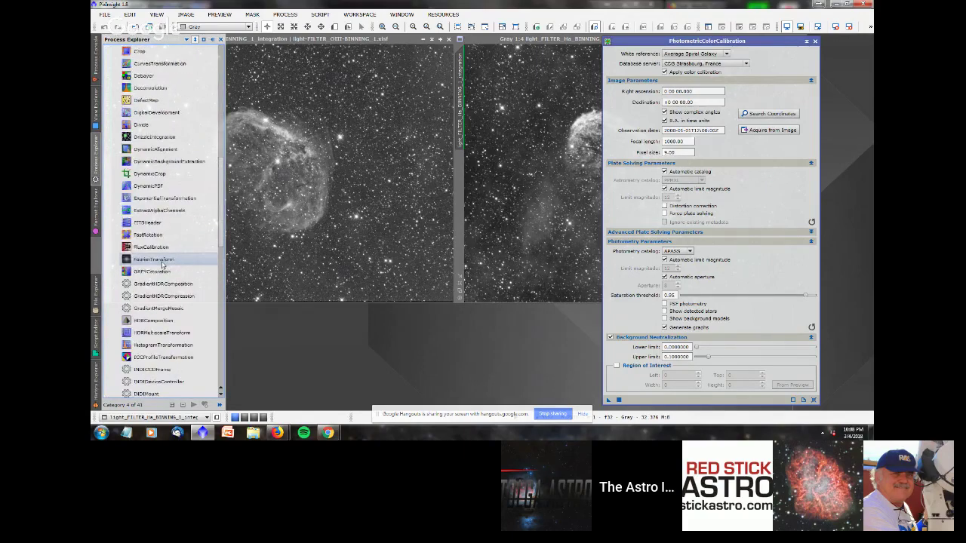
pyautogui.doubleClick(146, 225)
pyautogui.moveTo(451, 133); pyautogui.dragTo(454, 203)
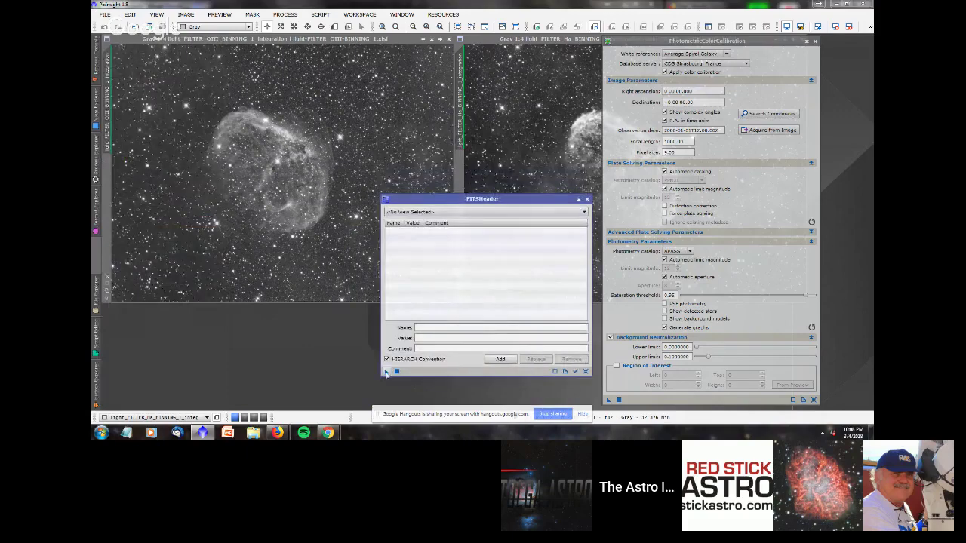
# - Make the OIII image active, close FITSHeader, and show the image's processing history
pyautogui.click(291, 206)
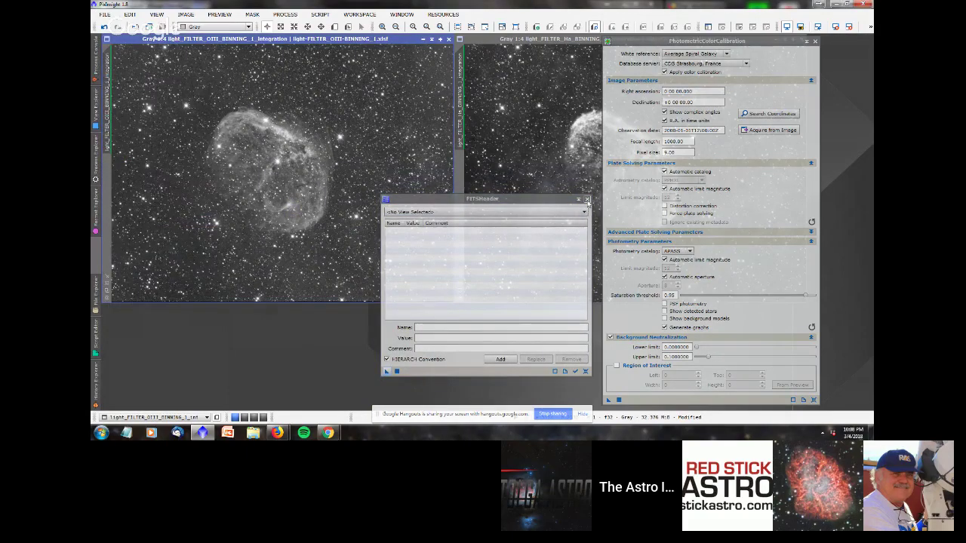
pyautogui.click(587, 199)
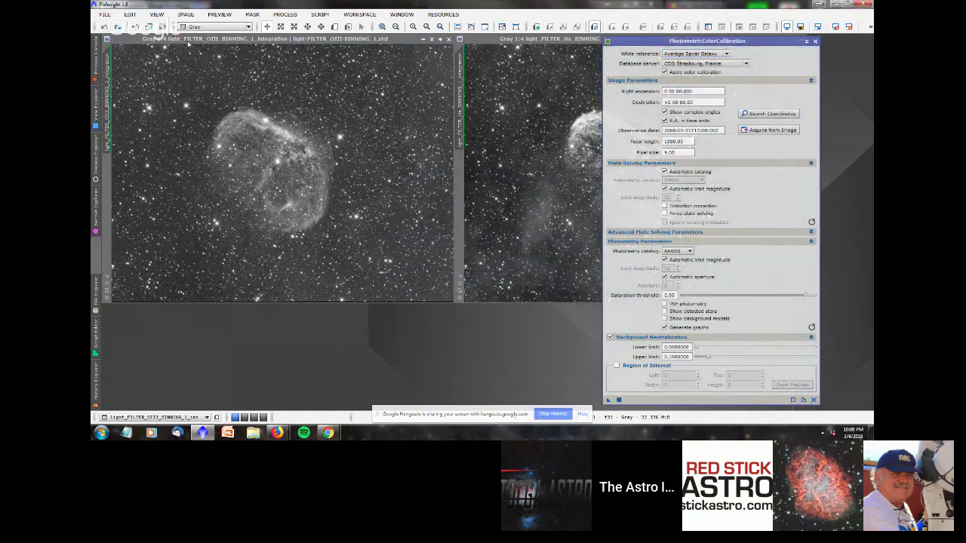
pyautogui.rightClick(188, 43)
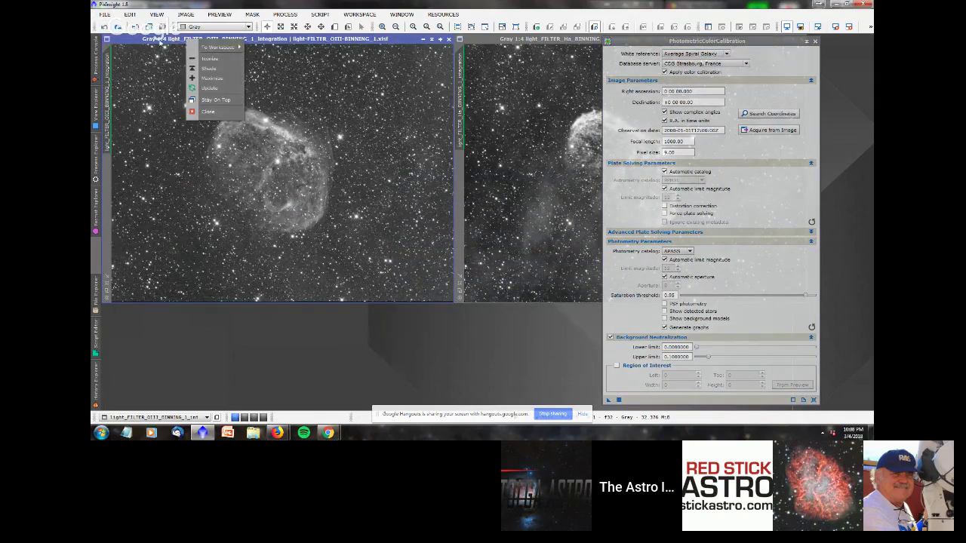
pyautogui.click(160, 42)
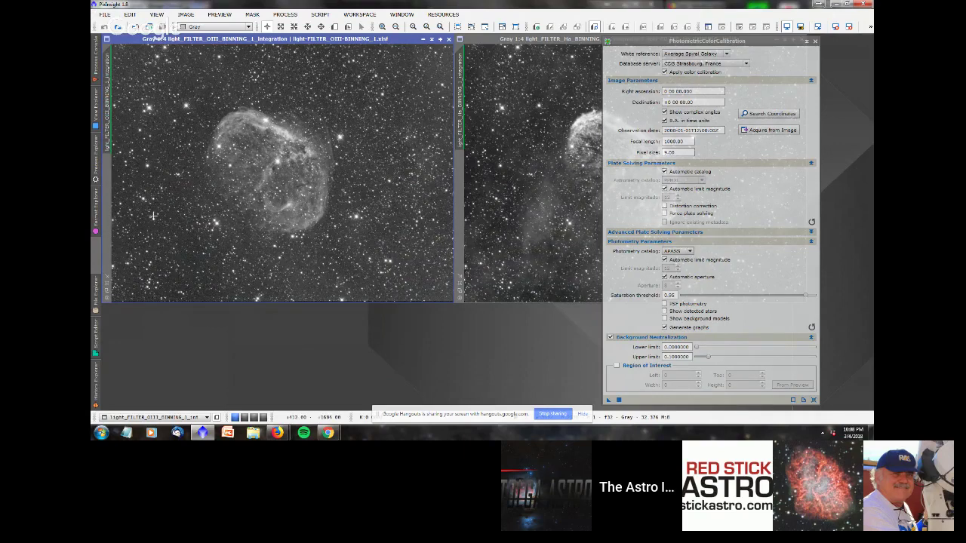
pyautogui.click(94, 385)
pyautogui.moveTo(92, 162)
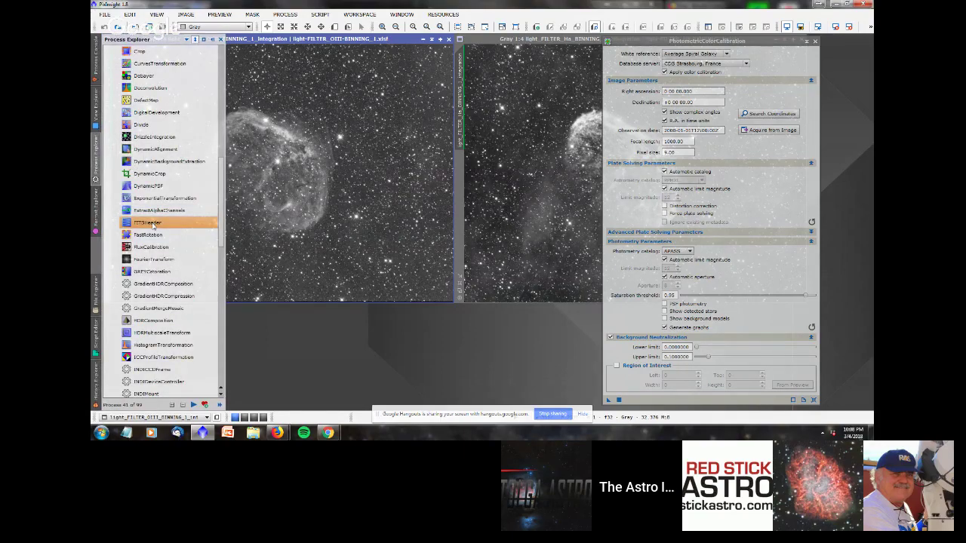
# - Reopen FITSHeader on the OIII integration to list keywords like FILTER 'OIII' and binning 1
pyautogui.doubleClick(153, 224)
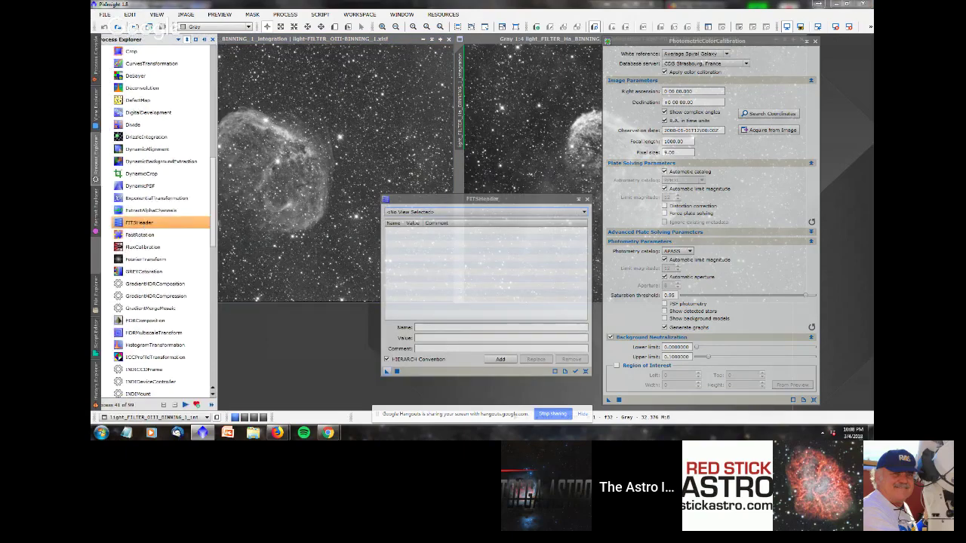
pyautogui.click(417, 212)
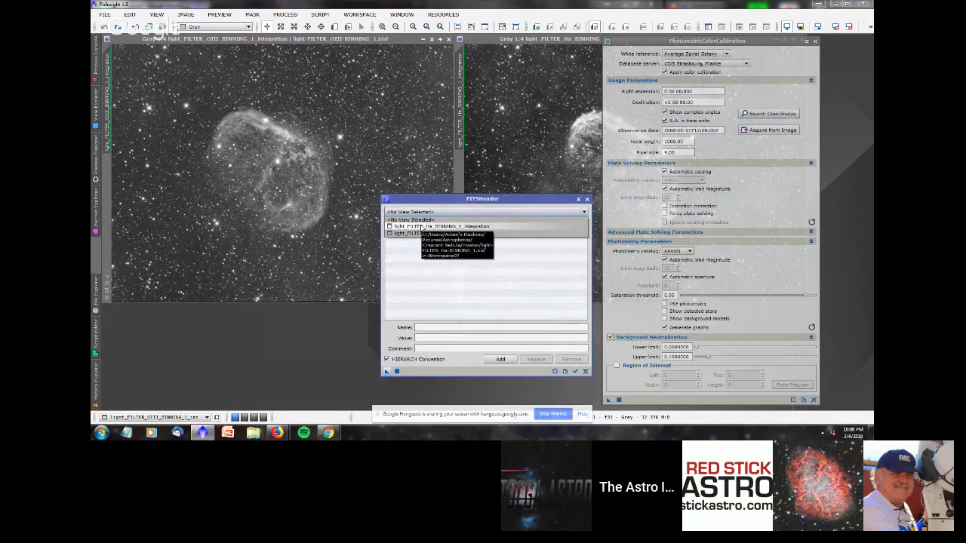
pyautogui.click(424, 234)
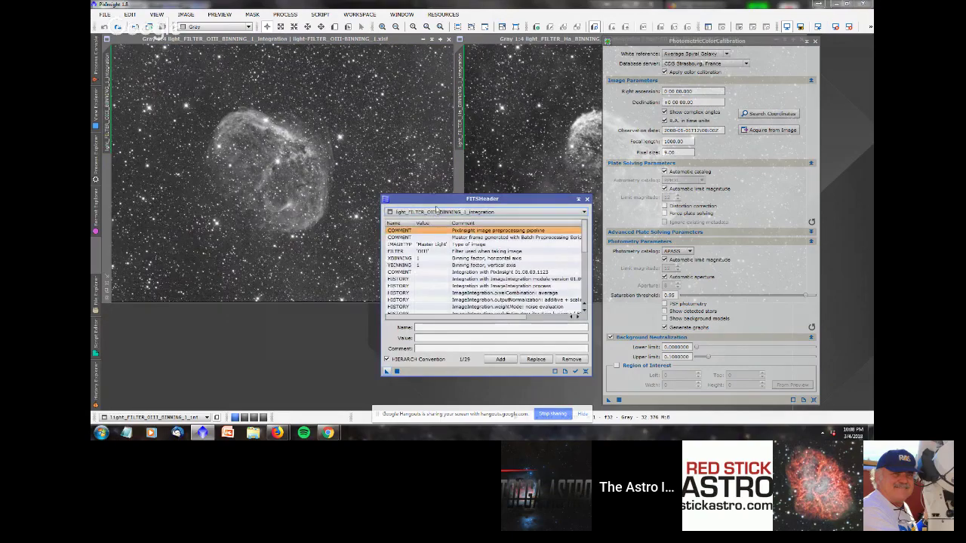
pyautogui.moveTo(439, 202)
pyautogui.mouseDown()
pyautogui.moveTo(367, 225)
pyautogui.moveTo(263, 217)
pyautogui.moveTo(399, 213)
pyautogui.moveTo(428, 229)
pyautogui.moveTo(440, 218)
pyautogui.mouseUp()
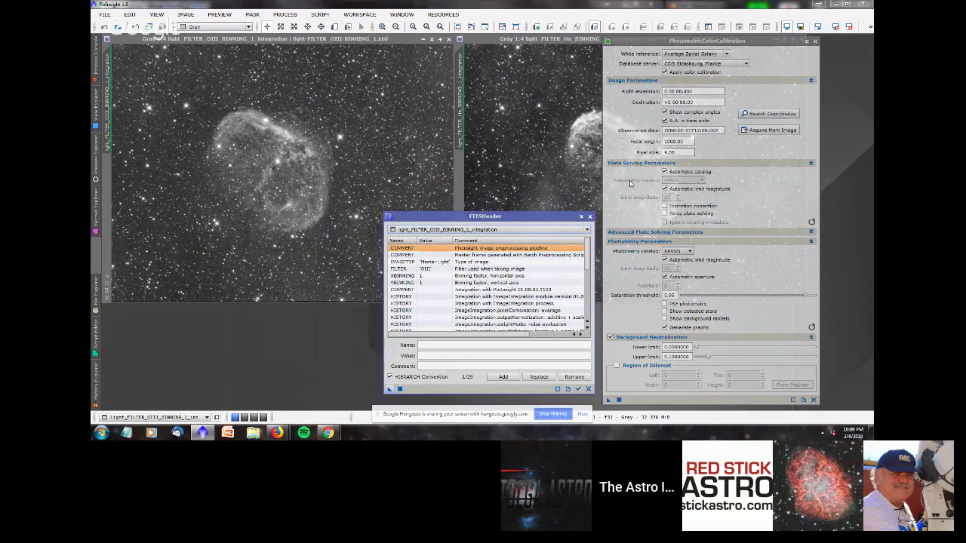
pyautogui.click(707, 234)
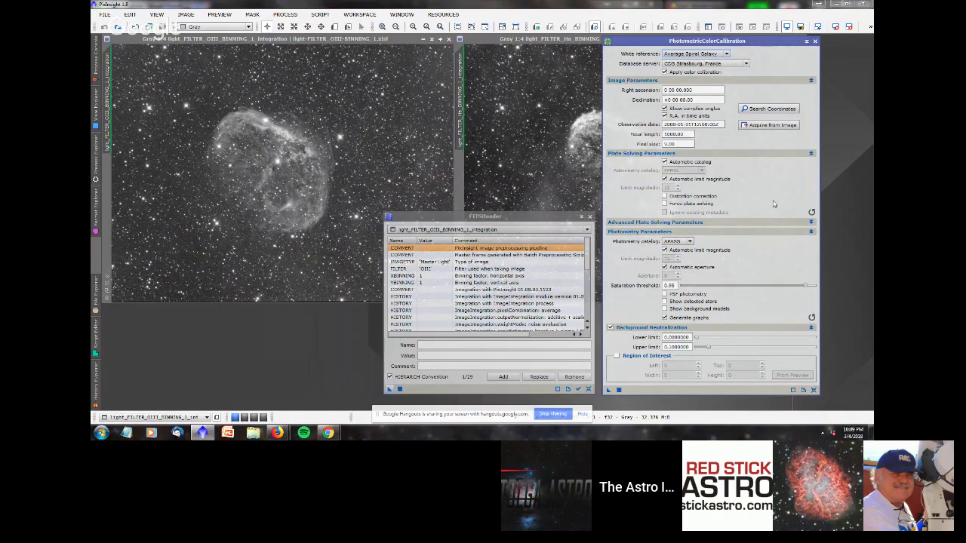
# - Try Acquire from Image twice on the OIII integration, dismissing both missing-metadata errors
pyautogui.click(764, 125)
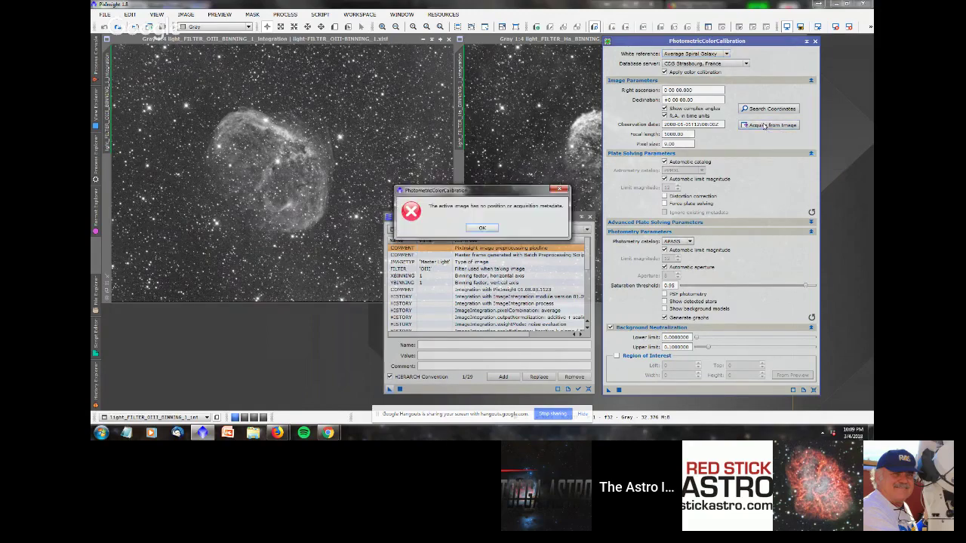
pyautogui.click(488, 230)
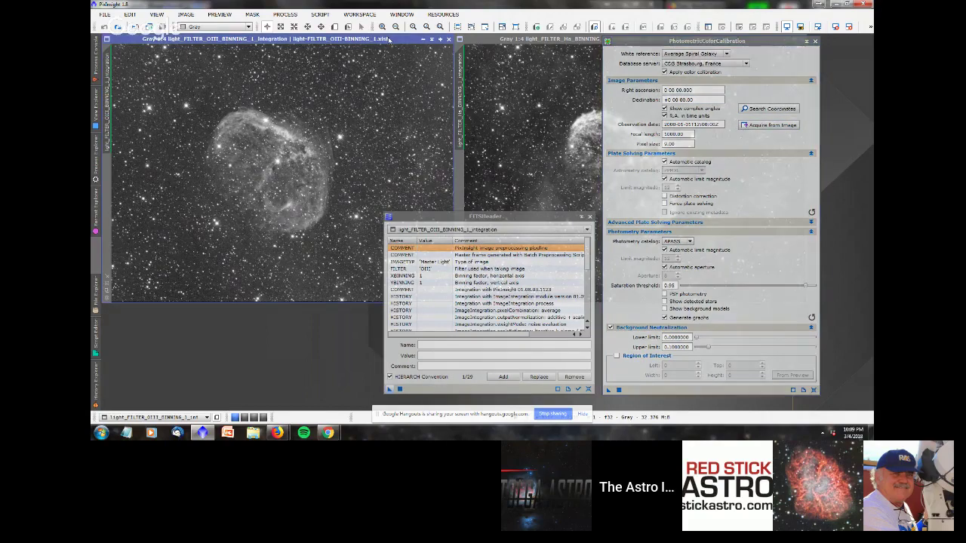
pyautogui.click(769, 126)
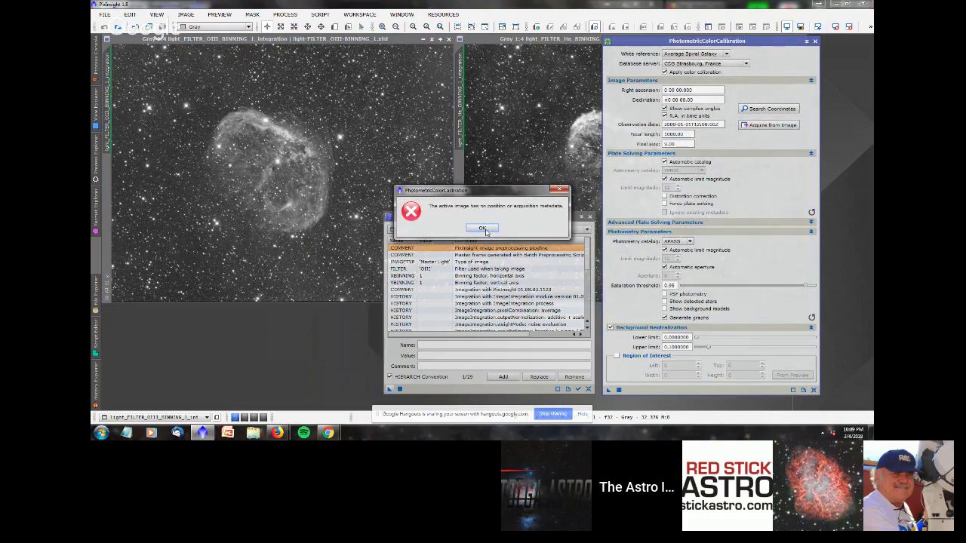
pyautogui.click(482, 229)
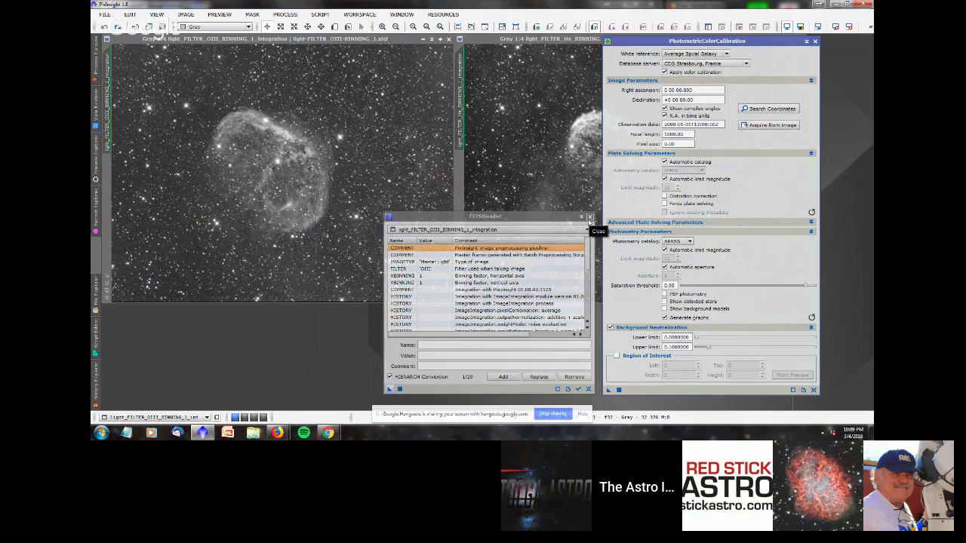
# - Close the FITSHeader tool and check the File menu for opening images
pyautogui.click(589, 218)
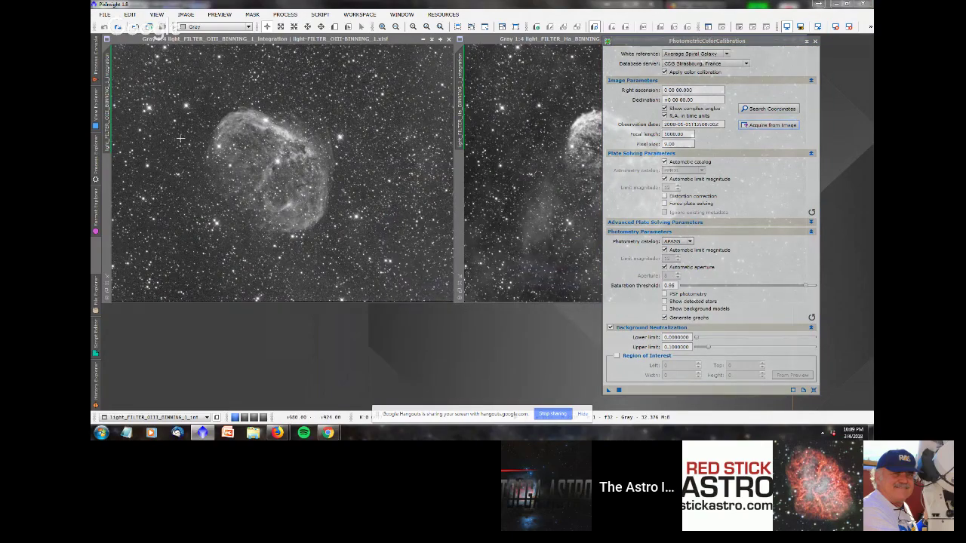
pyautogui.click(105, 14)
pyautogui.press('Escape')
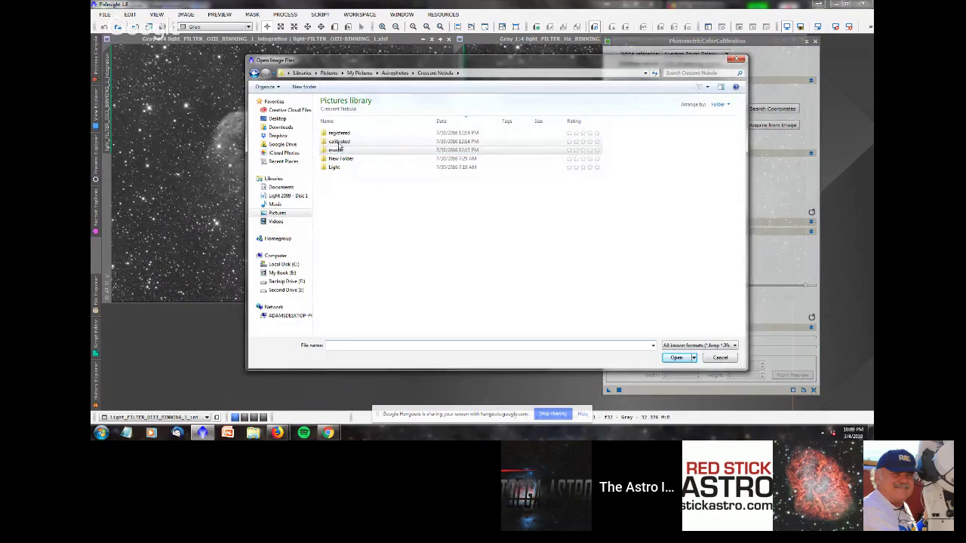
# - Open the OIII frame9 image from the calibrated > light folder
pyautogui.doubleClick(339, 142)
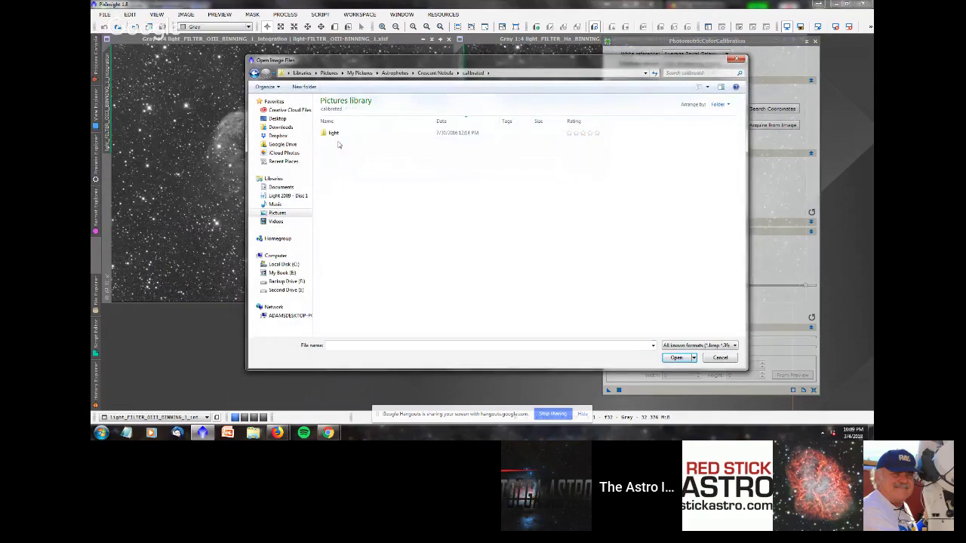
pyautogui.doubleClick(335, 134)
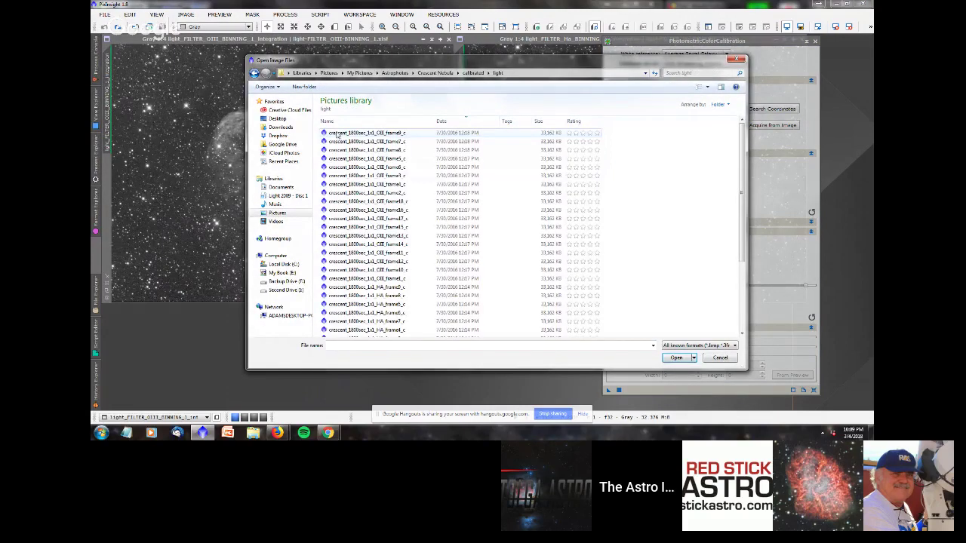
pyautogui.doubleClick(337, 134)
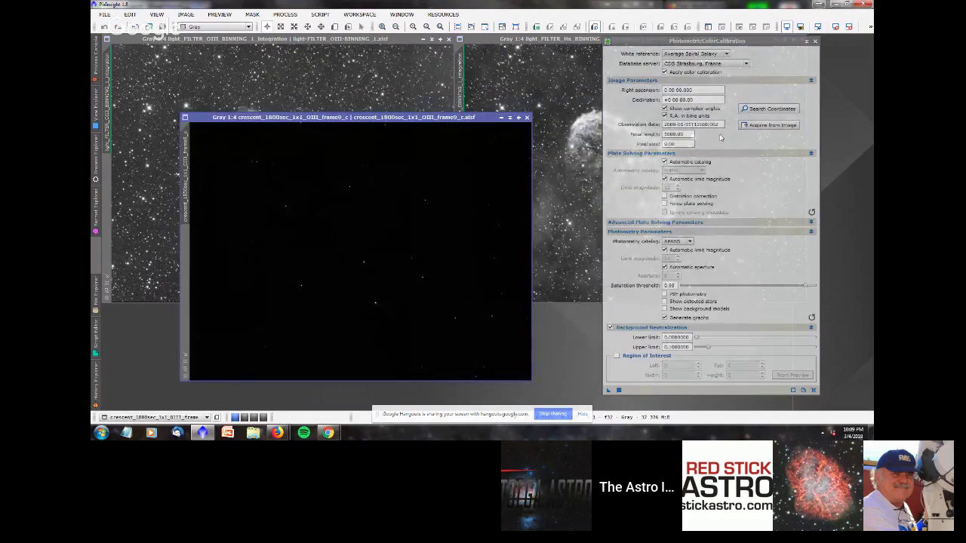
# - Fill PhotometricColorCalibration from frame9's metadata (pixel size 5.40) and auto-stretch the frame
pyautogui.click(759, 127)
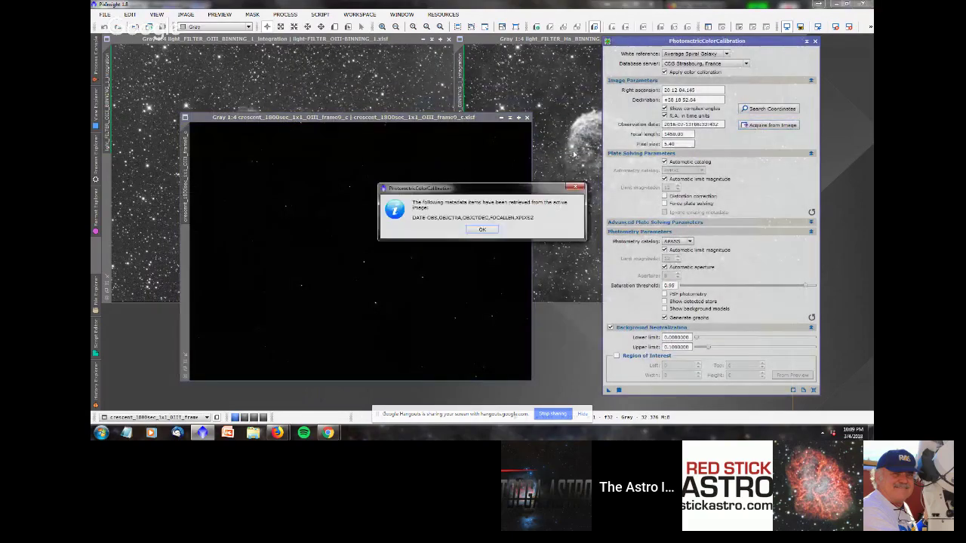
pyautogui.click(494, 230)
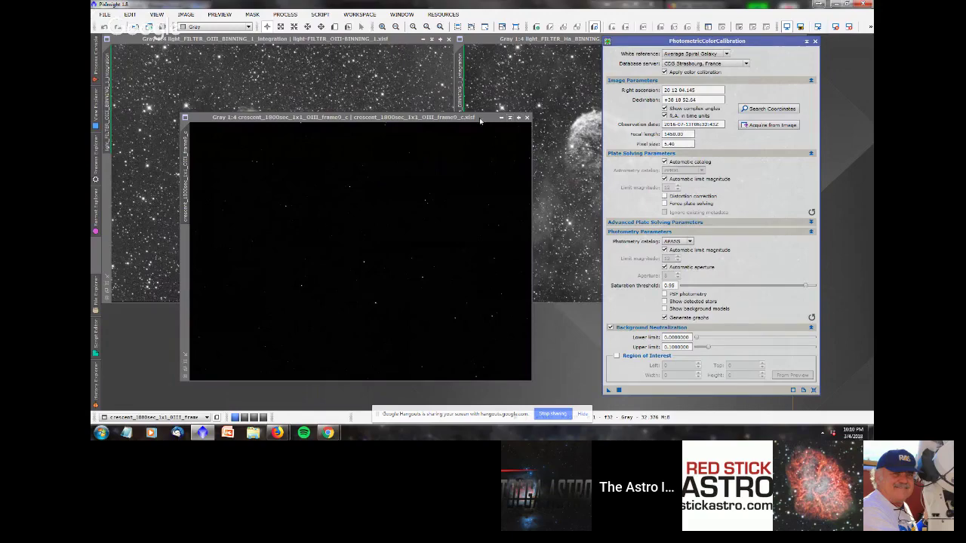
pyautogui.click(439, 121)
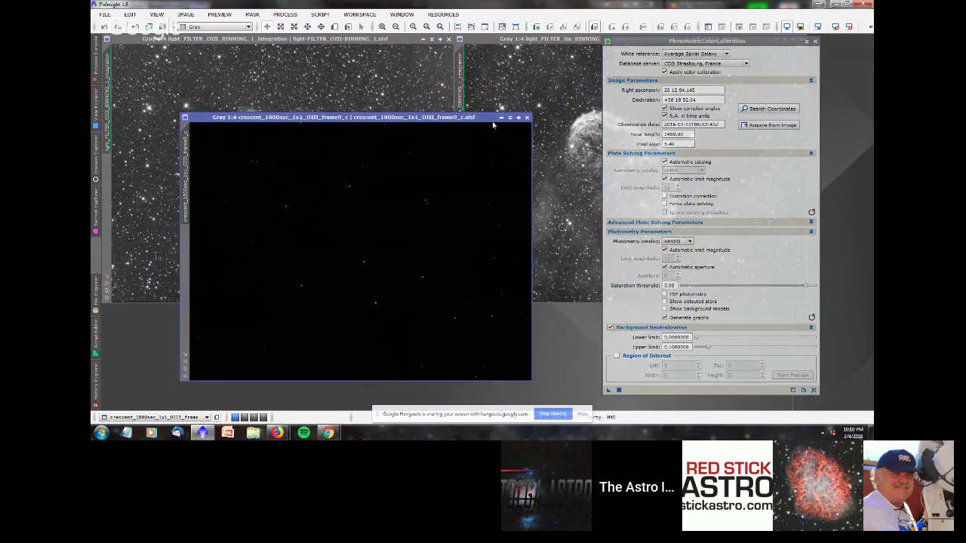
pyautogui.hotkey('ctrl', 'a')
# - Minimize the frame9 image, open the SCRIPT menu, then return to the Hangouts call window
pyautogui.click(470, 138)
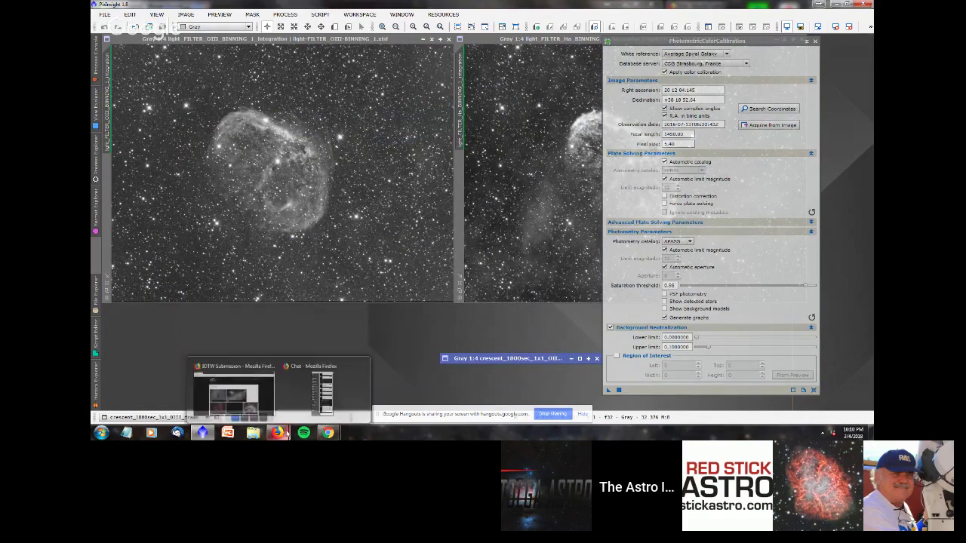
pyautogui.moveTo(328, 433)
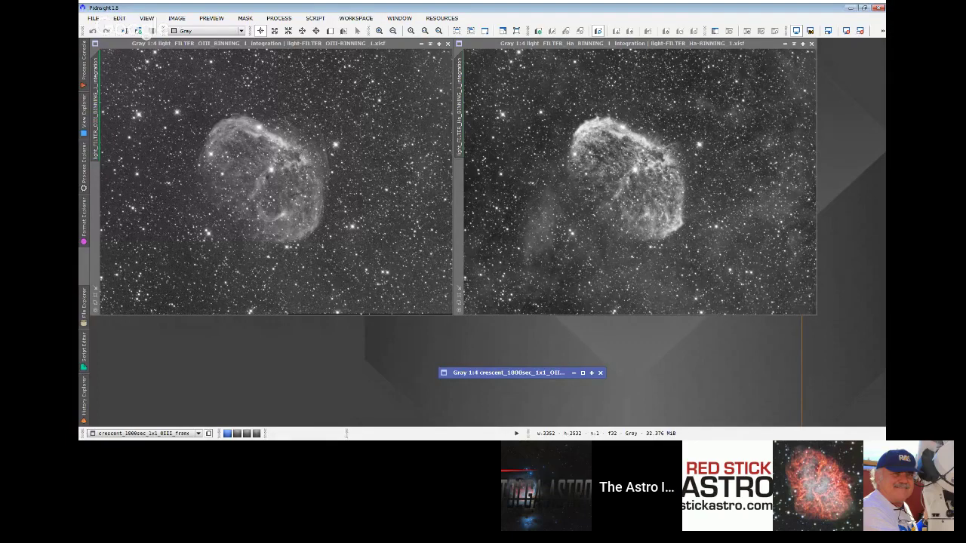
pyautogui.click(315, 18)
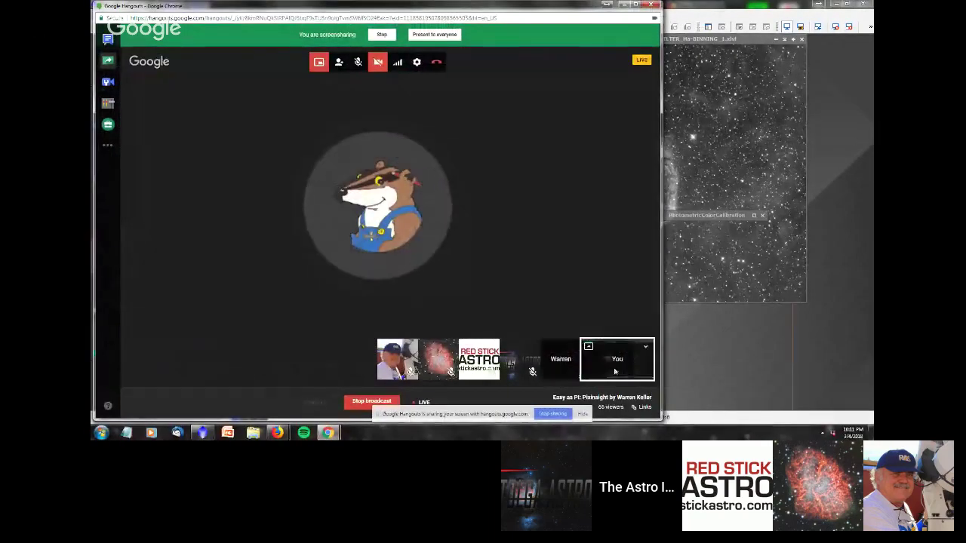
# - Show the presenter tile in Hangouts, hide the sharing notice and close the disk-space warning
pyautogui.click(718, 355)
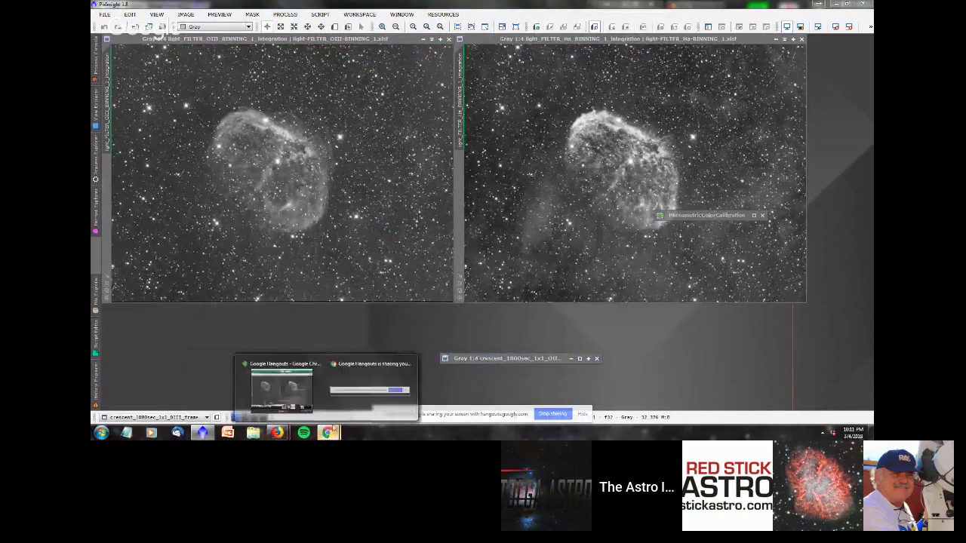
pyautogui.click(293, 368)
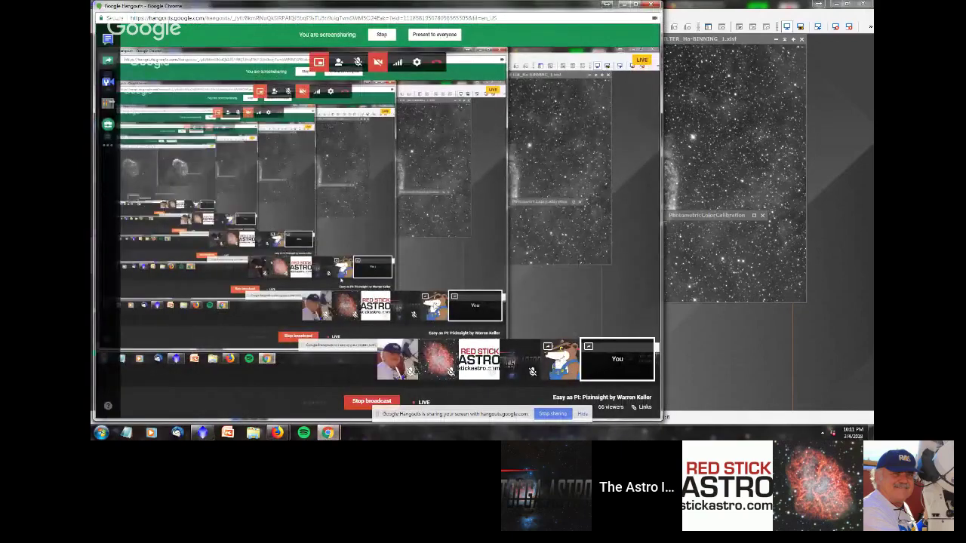
pyautogui.click(600, 365)
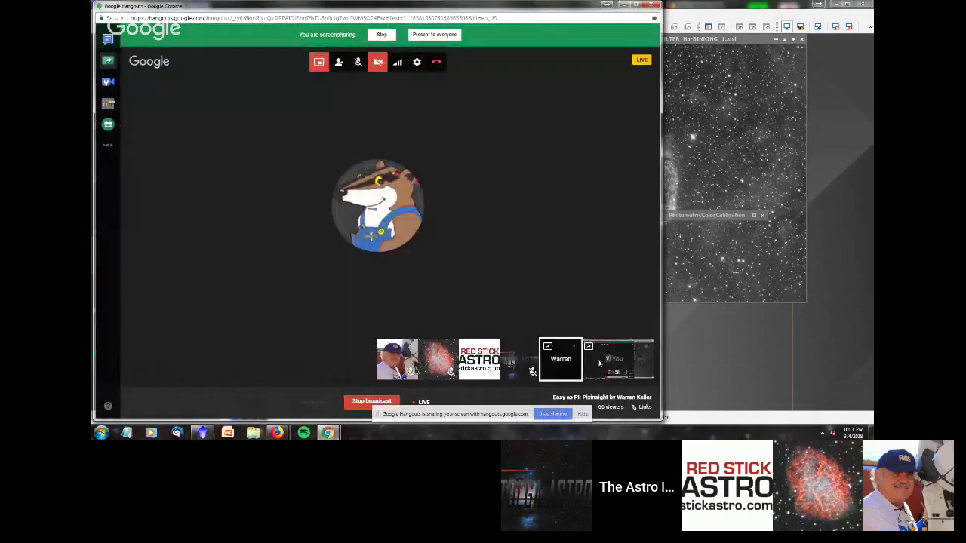
pyautogui.click(584, 414)
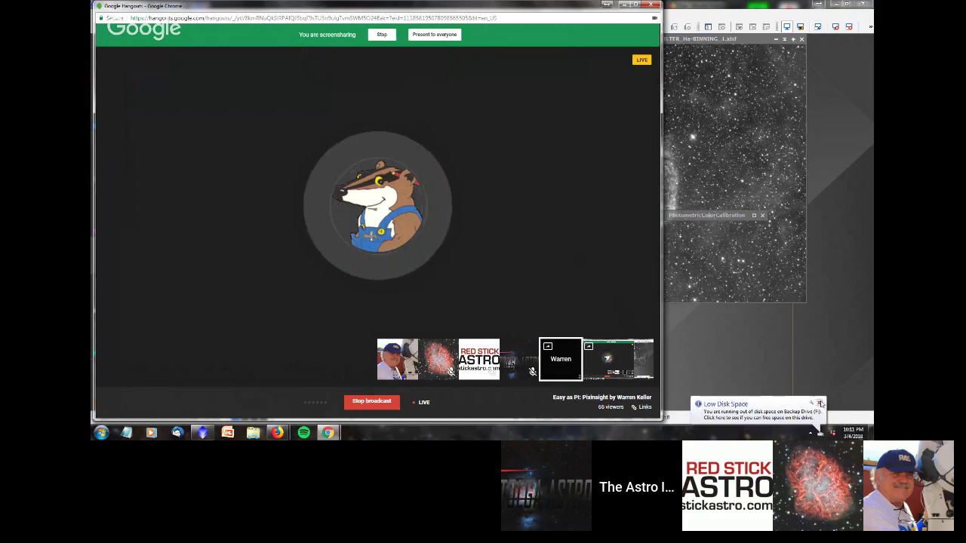
pyautogui.click(820, 404)
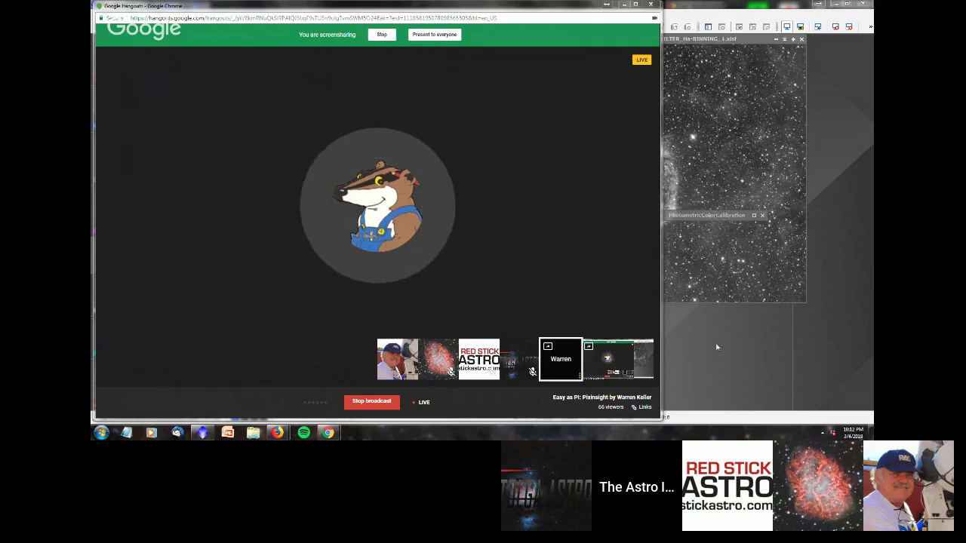
# - Bring PixInsight forward briefly, then return to the Hangouts call window
pyautogui.click(718, 355)
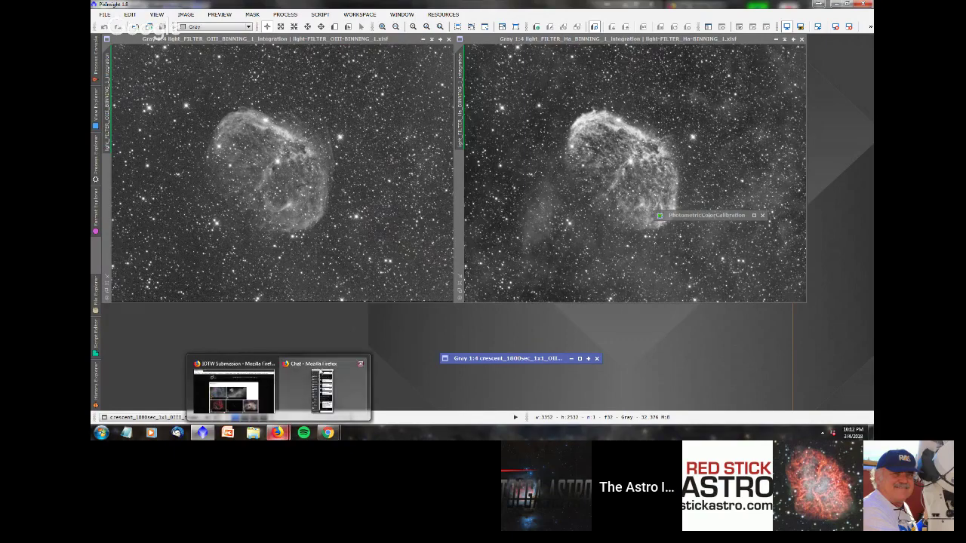
pyautogui.moveTo(330, 436)
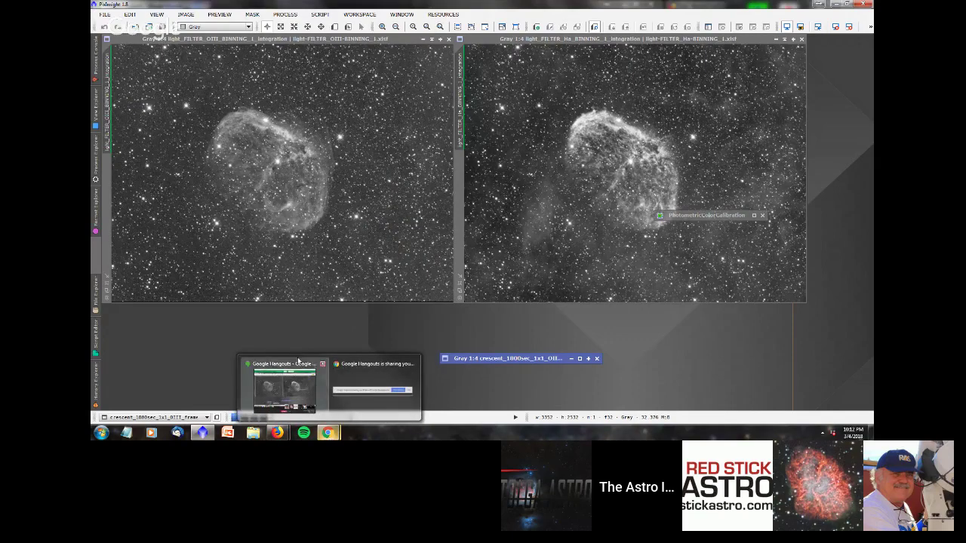
pyautogui.click(333, 365)
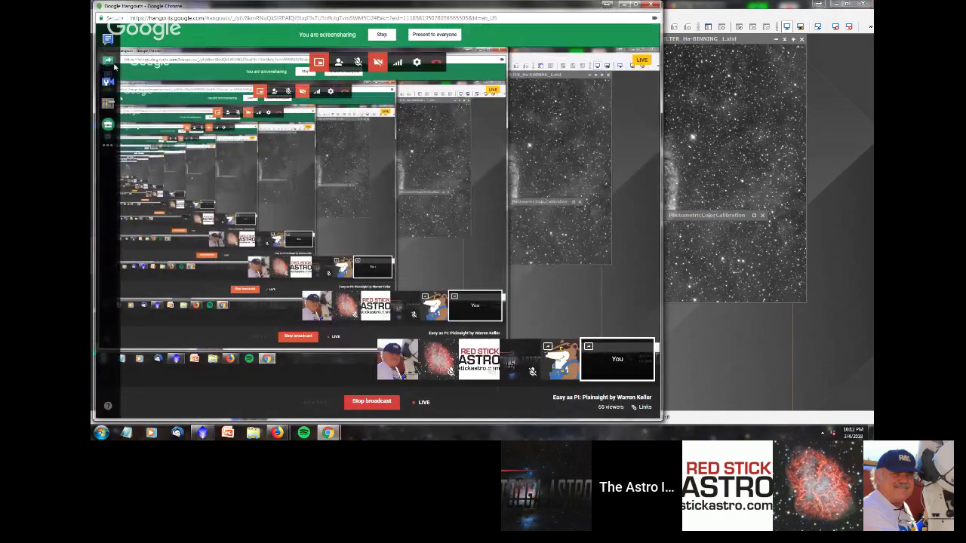